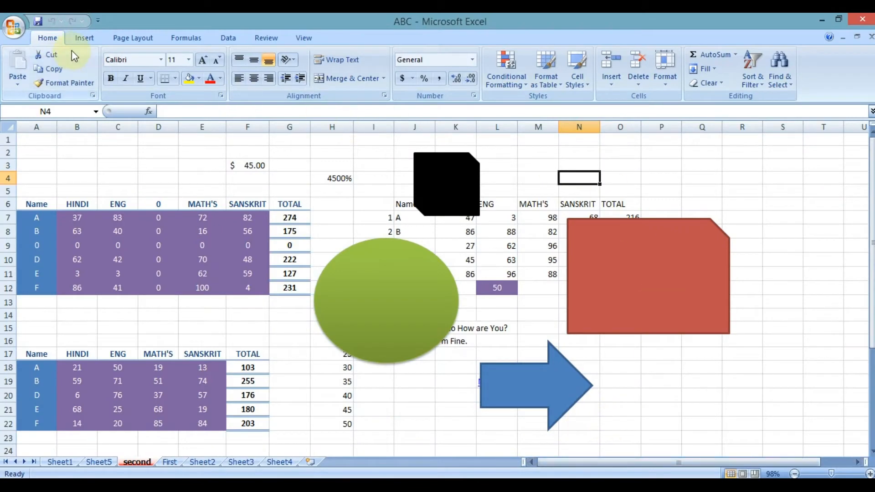
Enlarge the red snipped rectangle toward its upper-left and lower-right corners, and move the blue arrow onto it.
{"action": "left_click", "coordinate": [116, 40]}
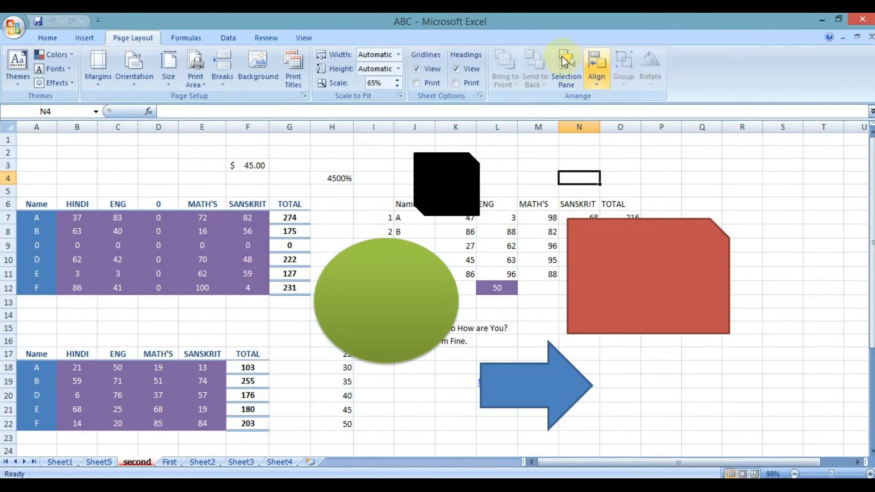
{"action": "left_click", "coordinate": [609, 261]}
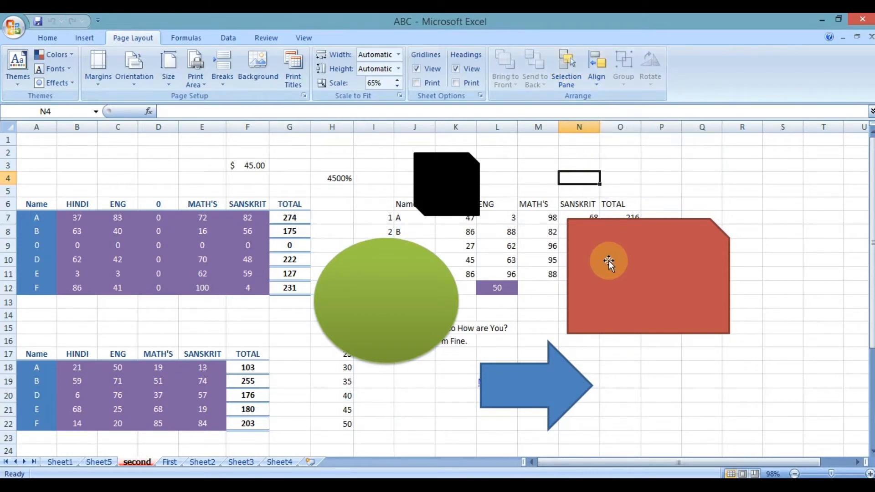
{"action": "left_click_drag", "start_coordinate": [608, 261], "coordinate": [539, 211]}
{"action": "left_click_drag", "start_coordinate": [661, 283], "coordinate": [797, 416]}
{"action": "left_click_drag", "start_coordinate": [532, 394], "coordinate": [610, 278]}
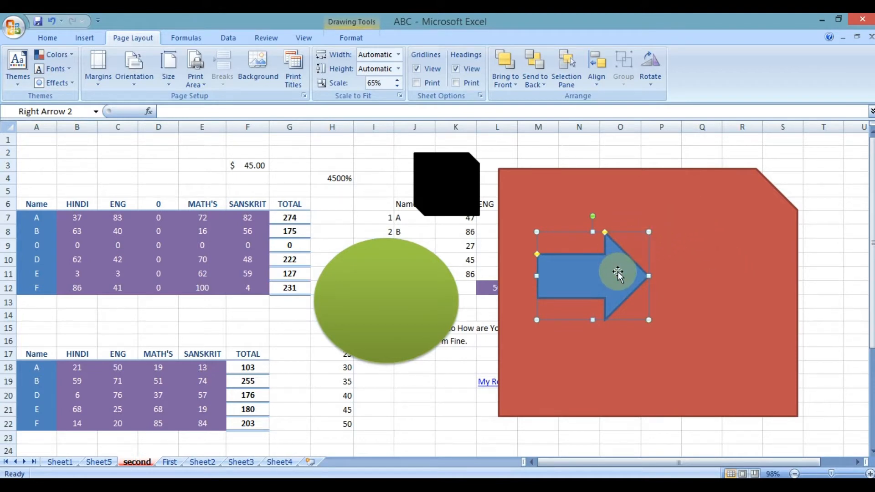
Select the red snipped rectangle together with the blue arrow and apply Align Left to both shapes.
{"action": "left_click", "coordinate": [594, 78]}
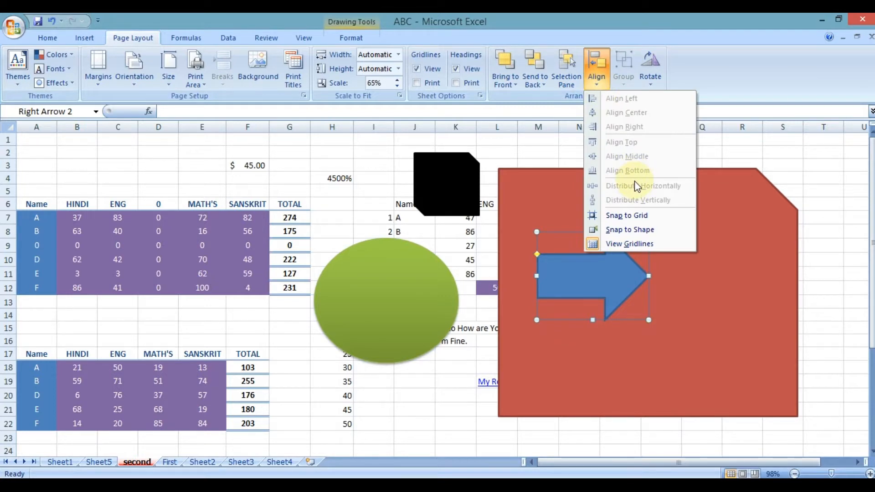
{"action": "left_click", "coordinate": [727, 285]}
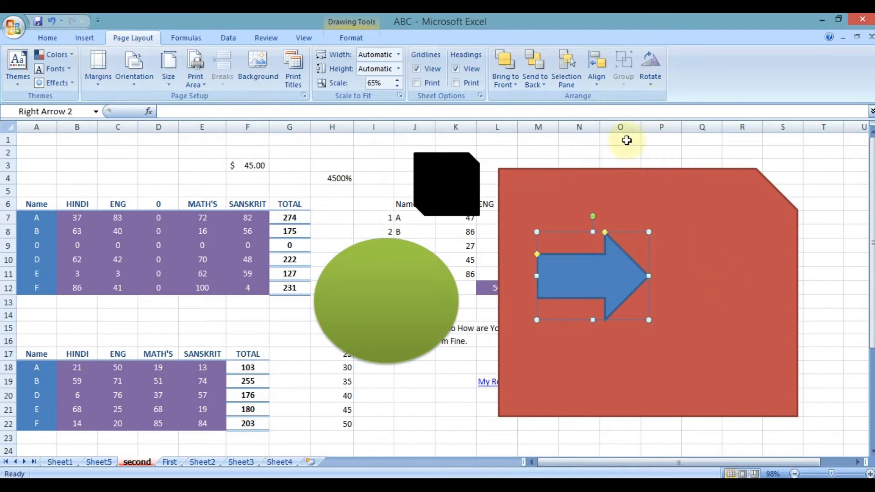
{"action": "left_click", "coordinate": [707, 205], "text": "ctrl"}
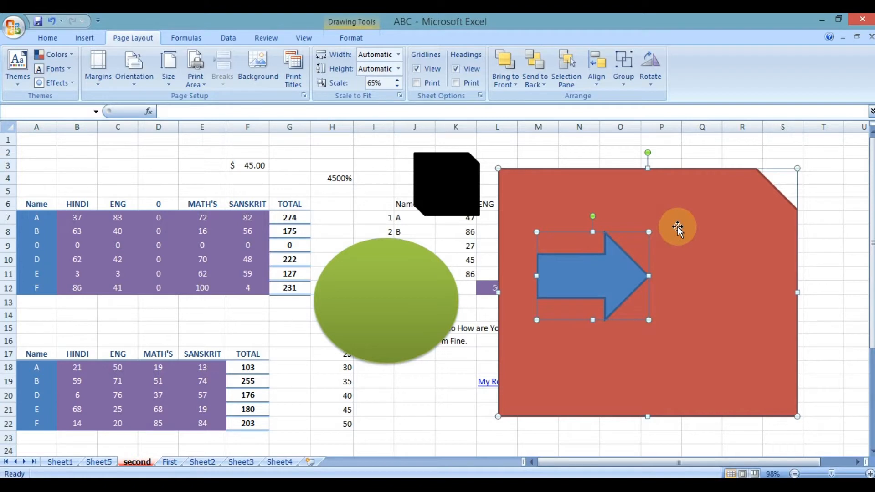
{"action": "left_click", "coordinate": [601, 86]}
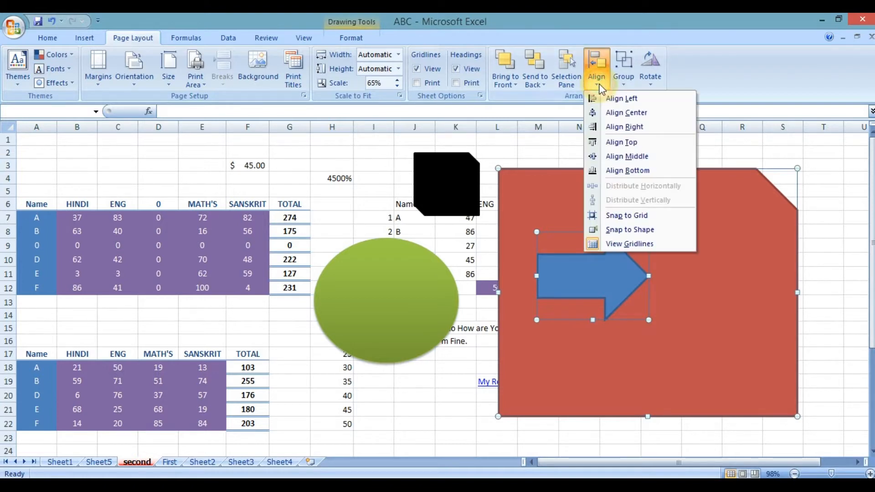
{"action": "left_click", "coordinate": [634, 98]}
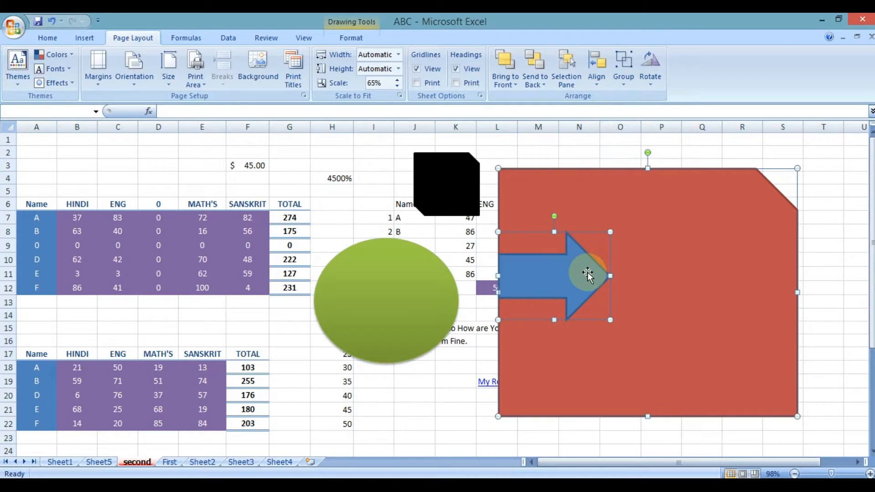
Apply Align Center to the selected blue arrow and red shape.
{"action": "left_click", "coordinate": [596, 69]}
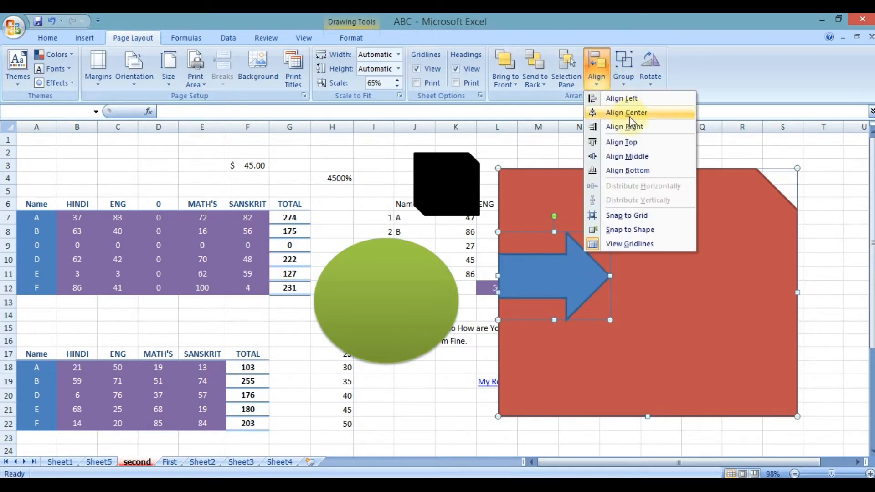
{"action": "left_click", "coordinate": [632, 114]}
{"action": "left_click", "coordinate": [566, 69]}
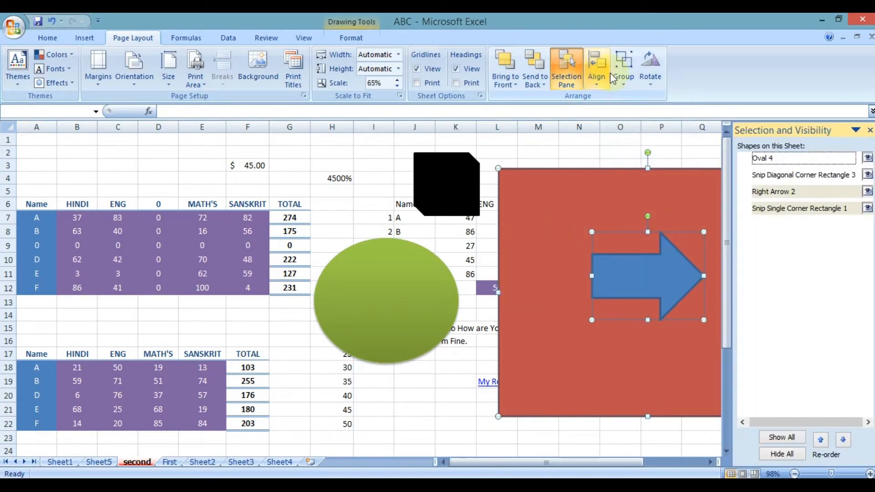
{"action": "left_click", "coordinate": [566, 68]}
Align the selected arrow and red shape by their bottom edges, then apply Align Middle to them.
{"action": "left_click", "coordinate": [596, 68]}
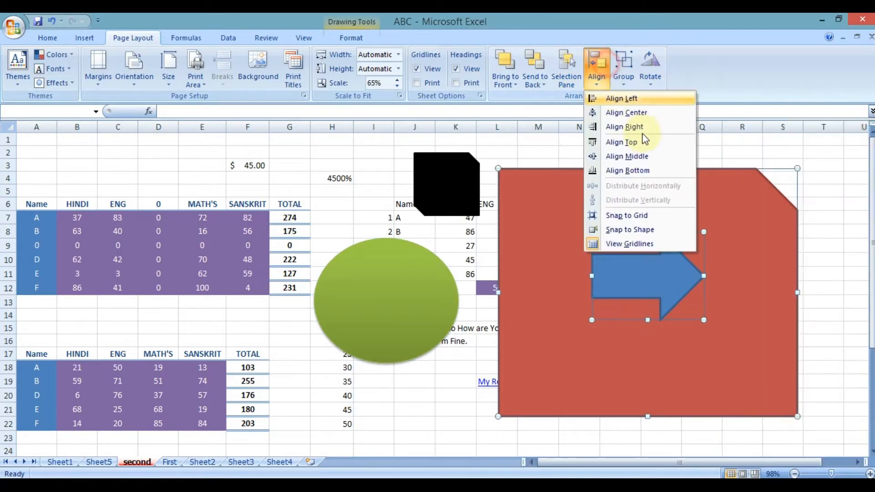
{"action": "left_click", "coordinate": [651, 170]}
{"action": "left_click", "coordinate": [596, 69]}
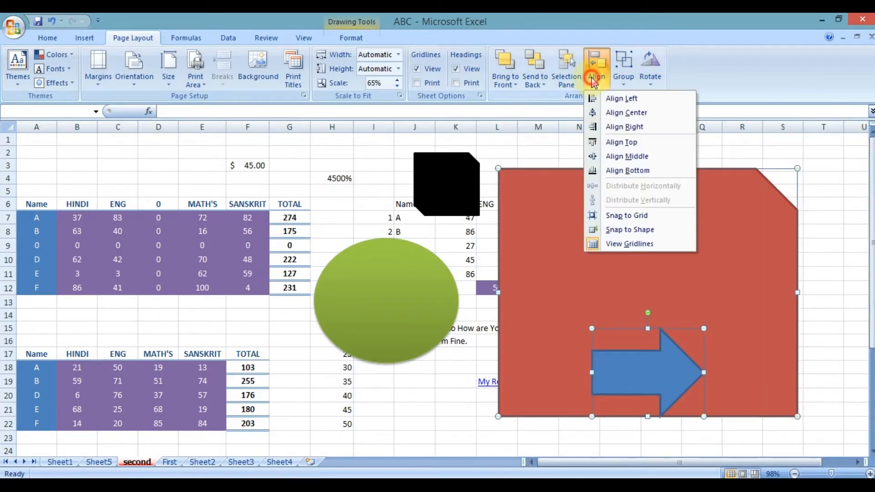
{"action": "left_click", "coordinate": [627, 156]}
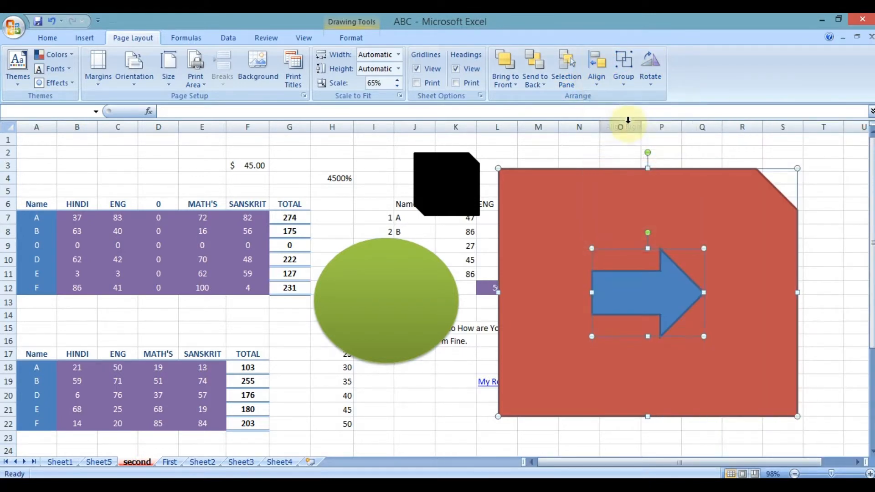
{"action": "left_click", "coordinate": [597, 70]}
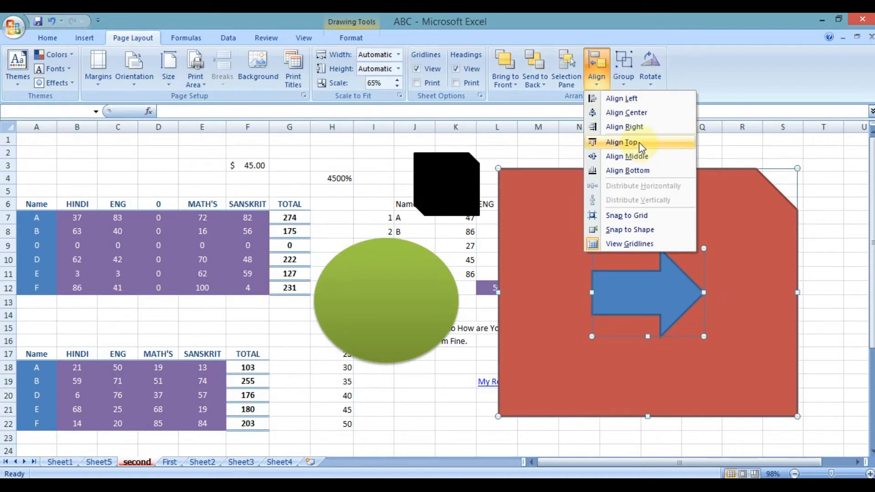
{"action": "left_click", "coordinate": [598, 70]}
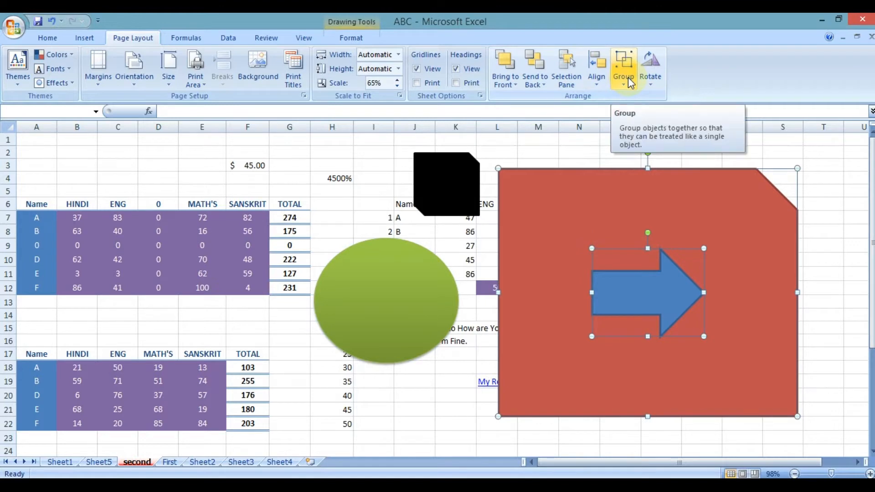
Group the blue arrow and the red snipped rectangle into one object, then deselect it.
{"action": "left_click", "coordinate": [698, 198]}
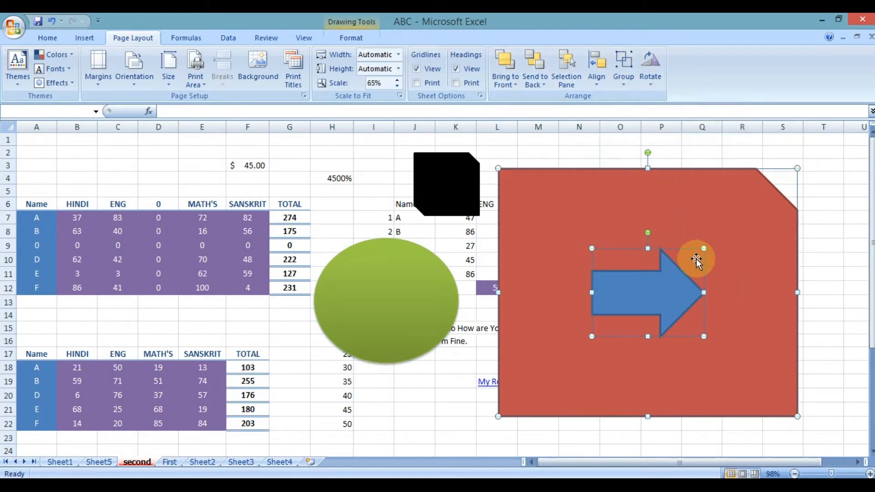
{"action": "left_click", "coordinate": [630, 82]}
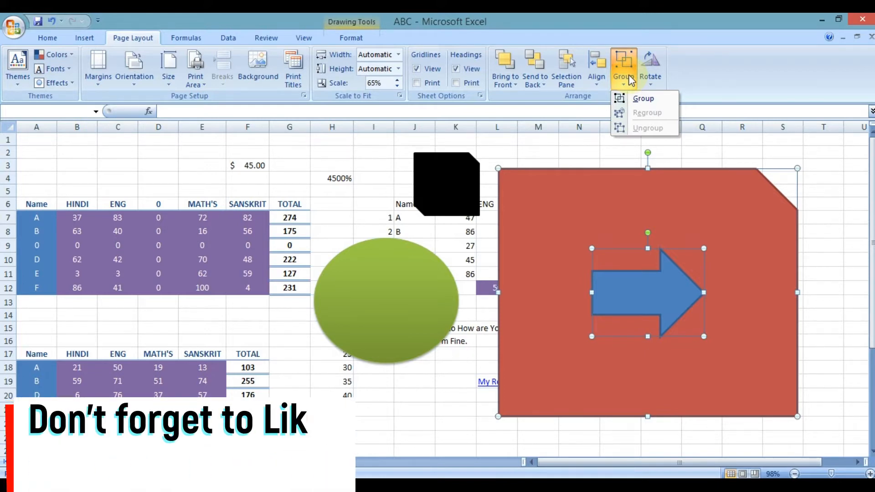
{"action": "left_click", "coordinate": [640, 97]}
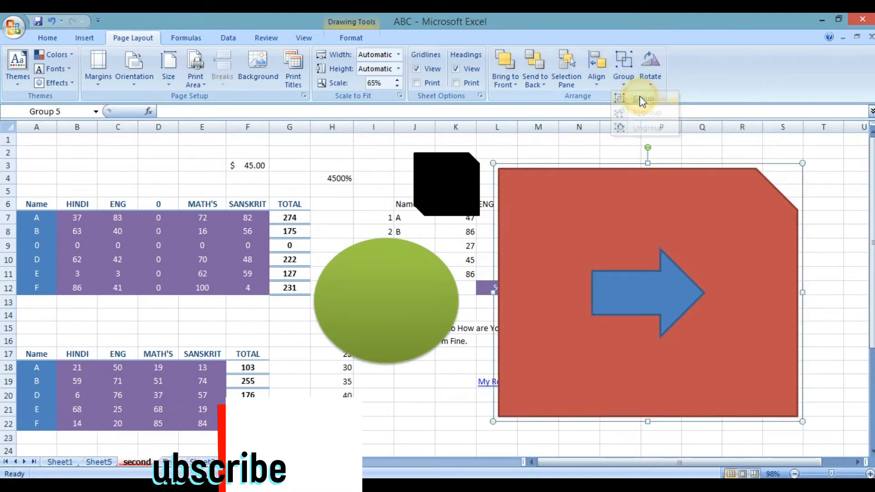
{"action": "left_click", "coordinate": [356, 164]}
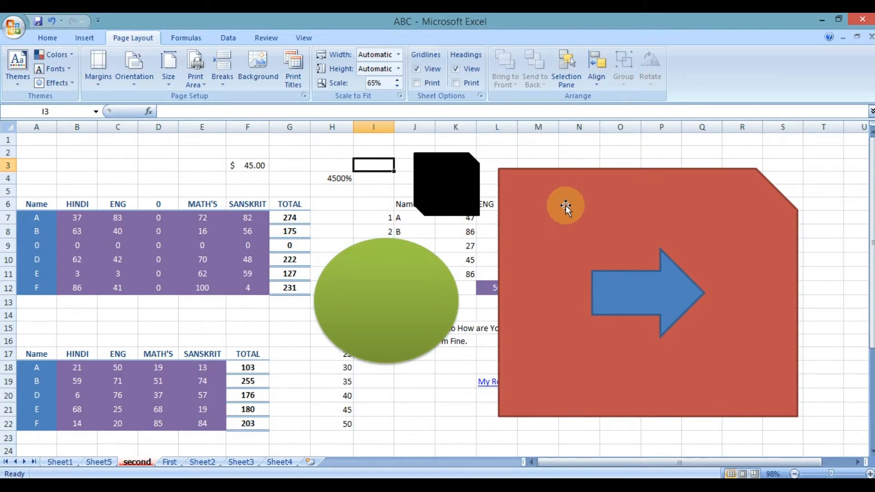
Move the grouped red shape and arrow over the tables in columns A to G and back again.
{"action": "left_click", "coordinate": [626, 263]}
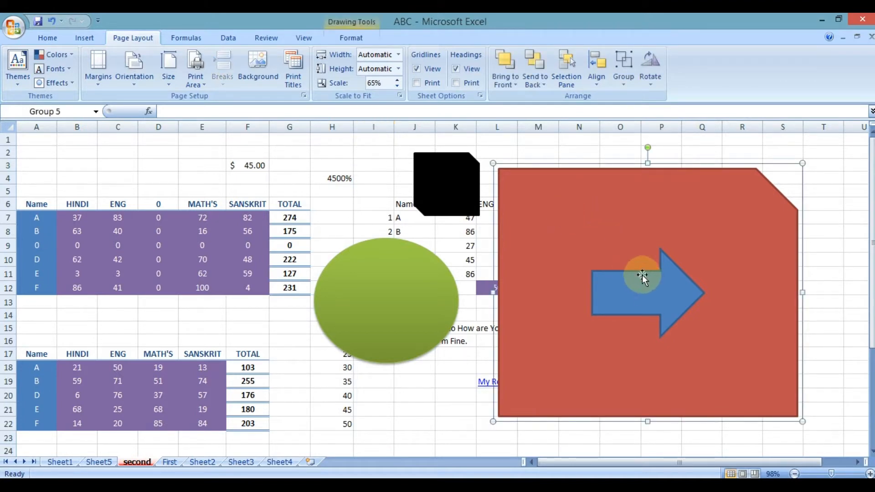
{"action": "left_click_drag", "start_coordinate": [627, 223], "coordinate": [160, 203]}
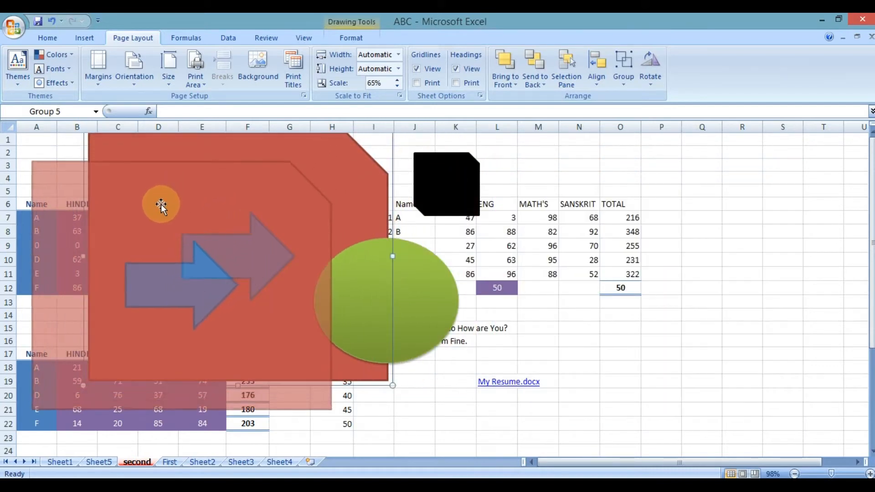
{"action": "left_click_drag", "start_coordinate": [280, 231], "coordinate": [613, 206]}
Enlarge the grouped red shape and arrow from its upper-left corner, then delete the group.
{"action": "left_click_drag", "start_coordinate": [510, 176], "coordinate": [424, 133]}
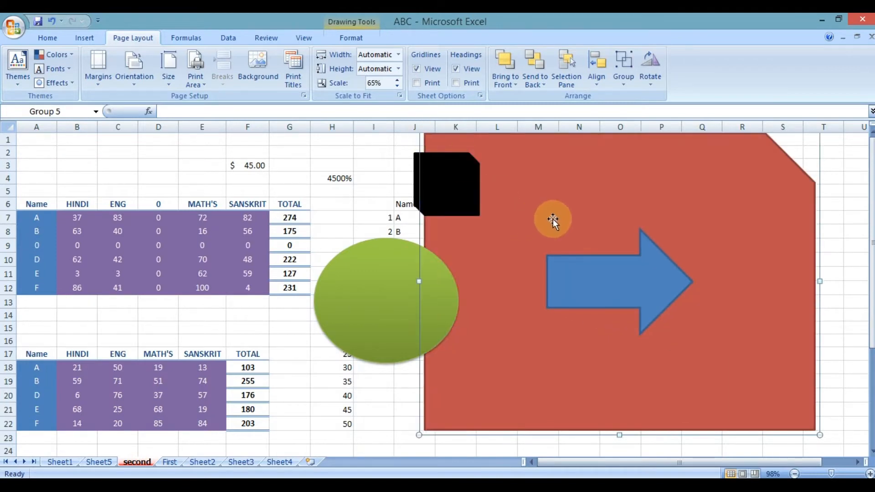
{"action": "left_click_drag", "start_coordinate": [561, 206], "coordinate": [540, 243]}
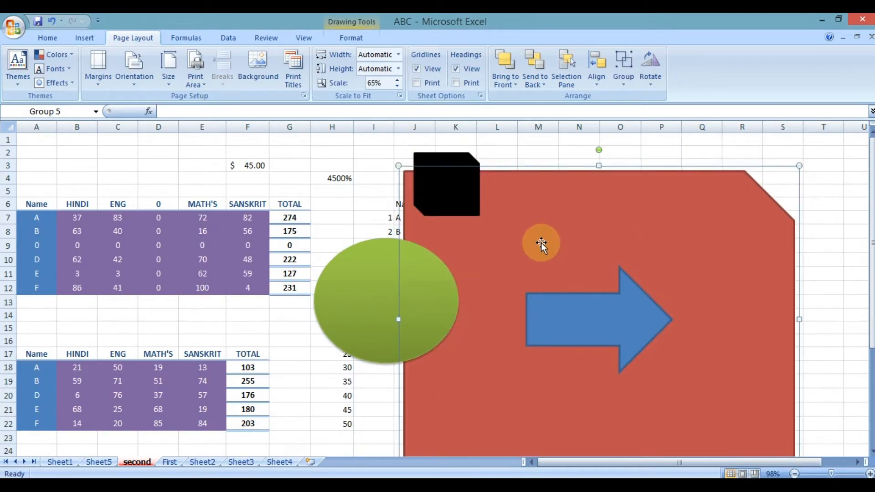
{"action": "key", "text": "Delete"}
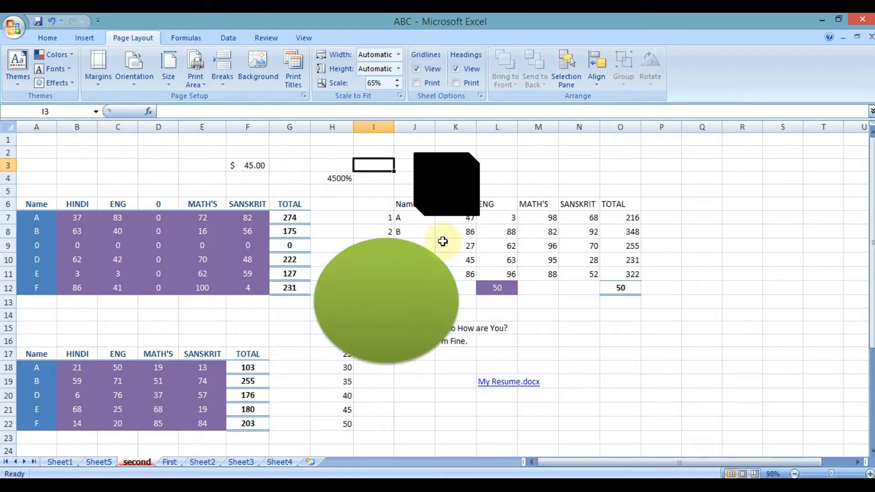
Draw an Up Arrow block shape about 1.73" high and 0.96" wide around columns Q and R, beside rows 7 to 14.
{"action": "left_click", "coordinate": [445, 190]}
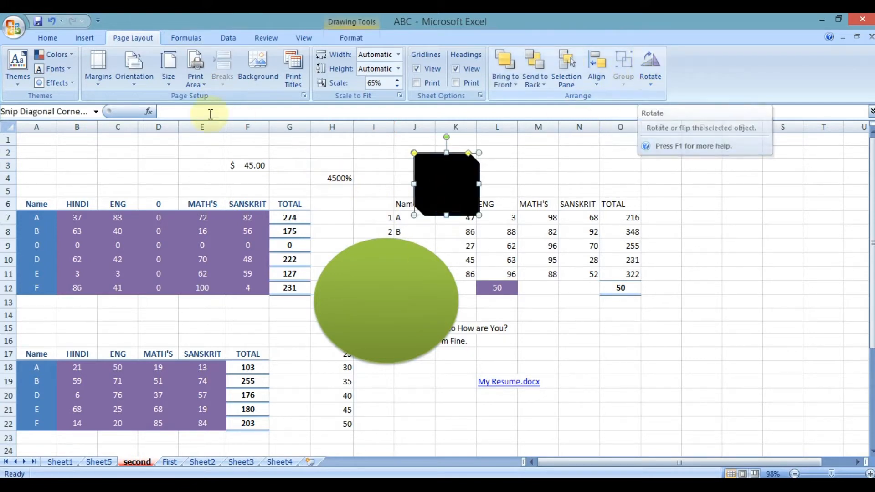
{"action": "left_click", "coordinate": [85, 38]}
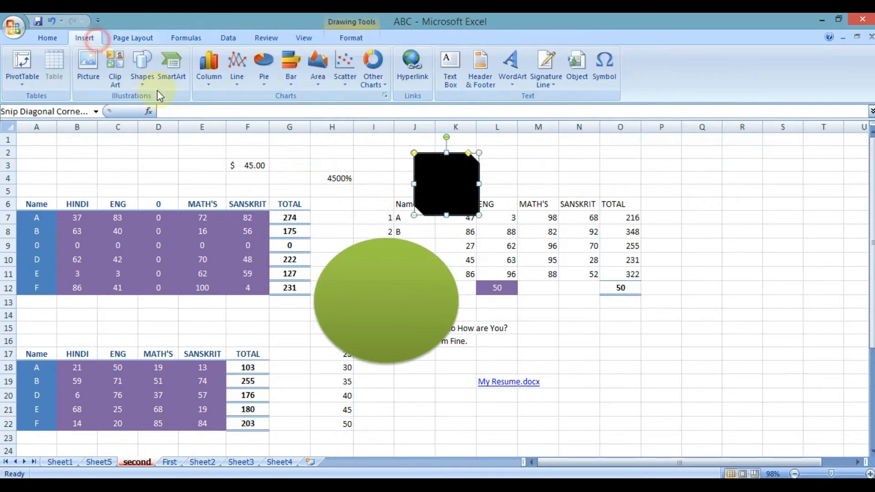
{"action": "left_click", "coordinate": [138, 73]}
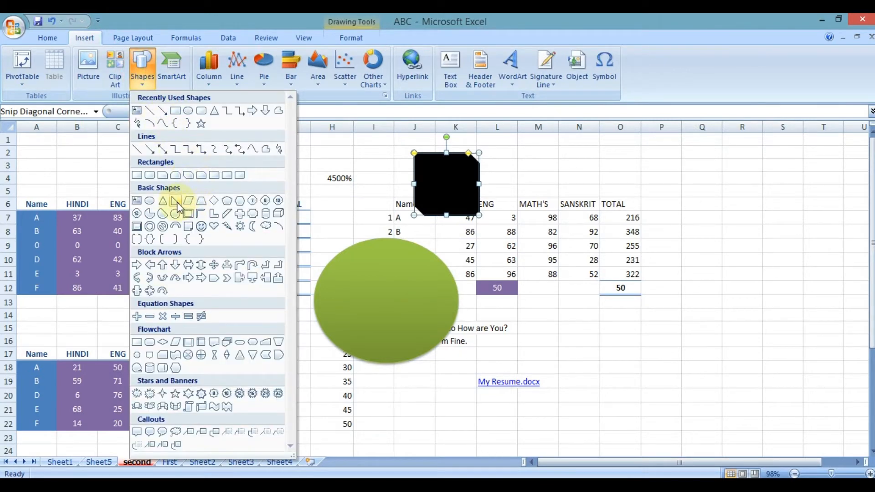
{"action": "left_click", "coordinate": [163, 266]}
{"action": "left_click_drag", "start_coordinate": [682, 211], "coordinate": [739, 317]}
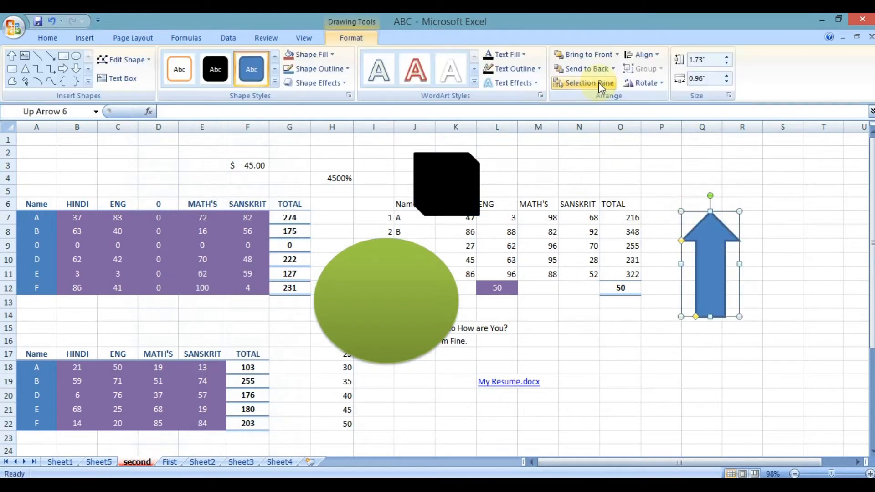
Examine the rotate and flip options for the up arrow, including the rotation setting in Size and Properties.
{"action": "left_click", "coordinate": [656, 83]}
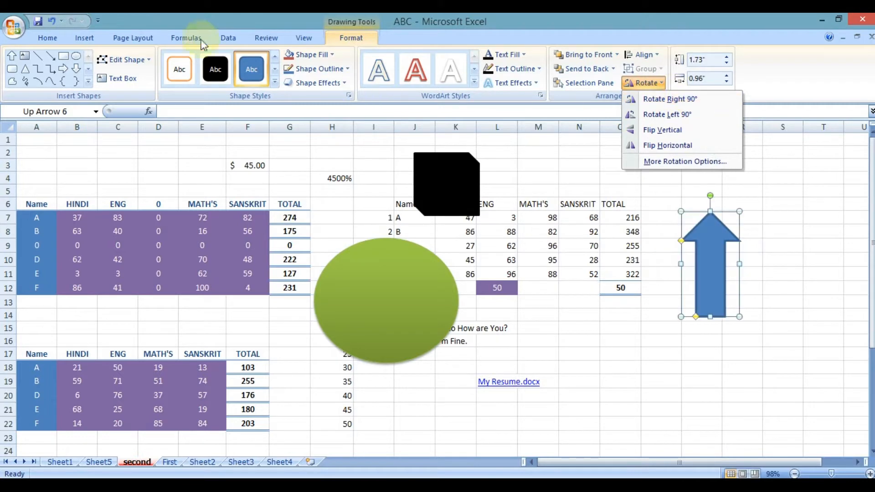
{"action": "left_click", "coordinate": [120, 36]}
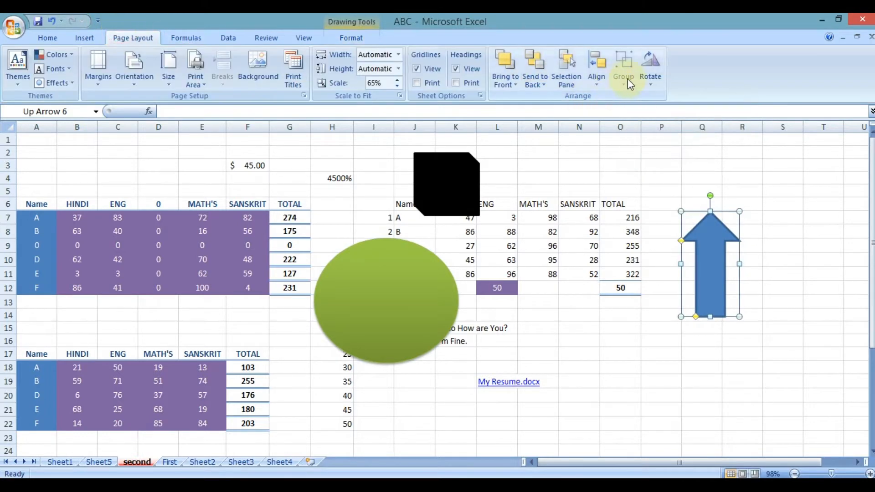
{"action": "left_click", "coordinate": [650, 68]}
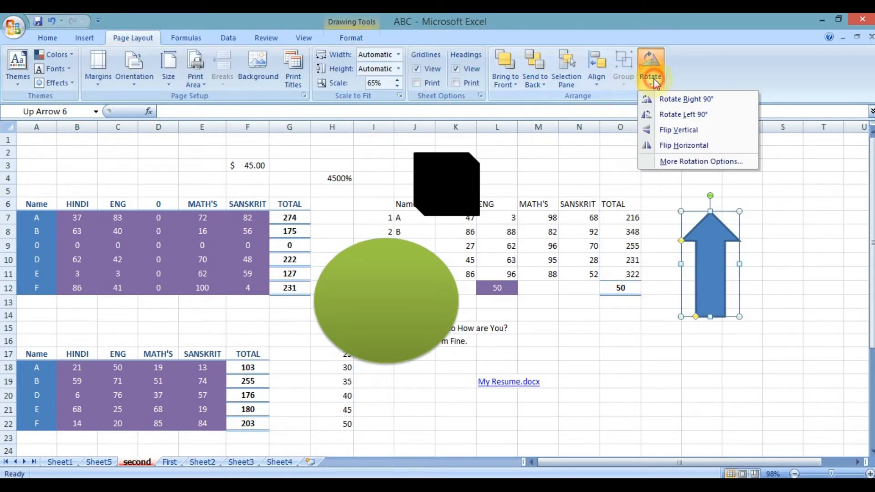
{"action": "left_click", "coordinate": [695, 162]}
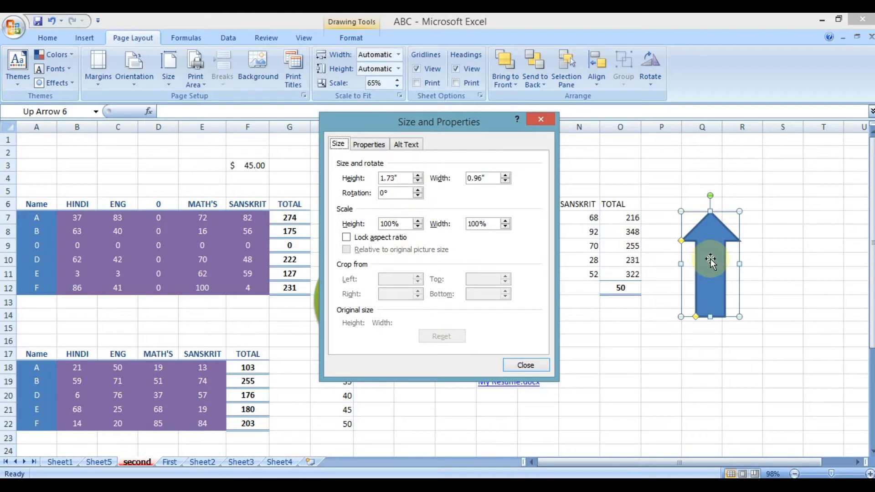
{"action": "left_click", "coordinate": [524, 365]}
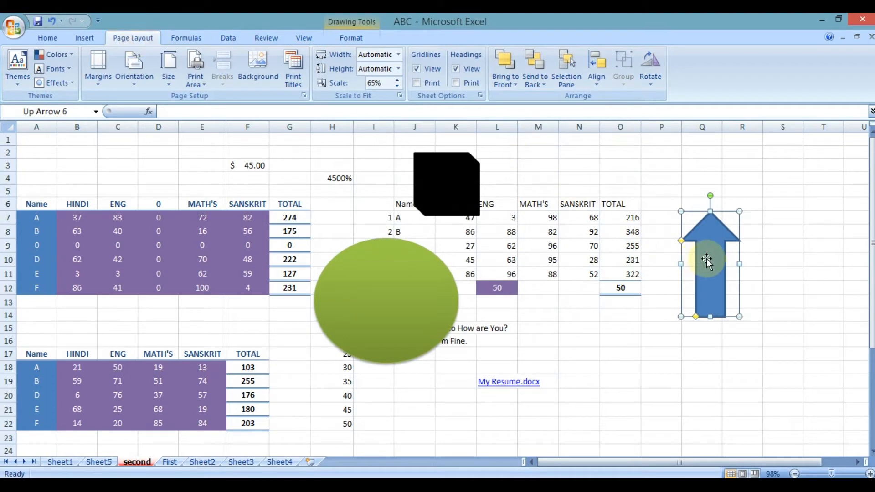
Move the up arrow nearer to the TOTAL column, then delete it.
{"action": "left_click_drag", "start_coordinate": [707, 255], "coordinate": [679, 217]}
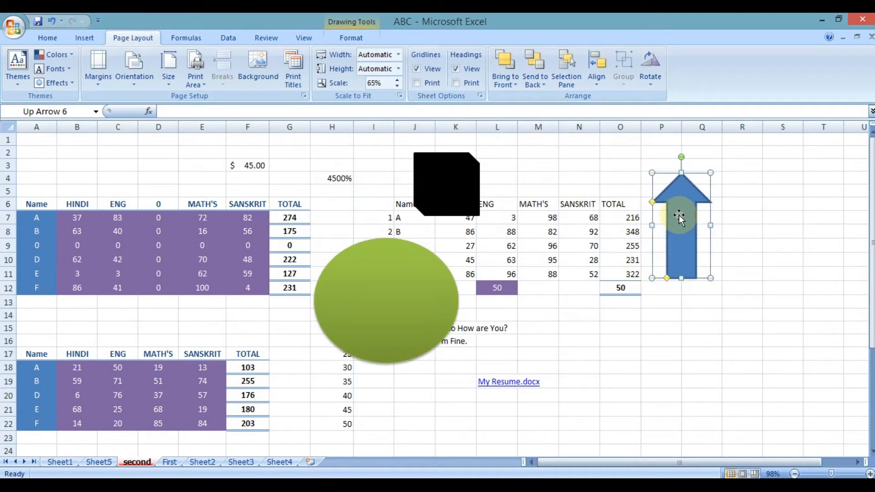
{"action": "key", "text": "Delete"}
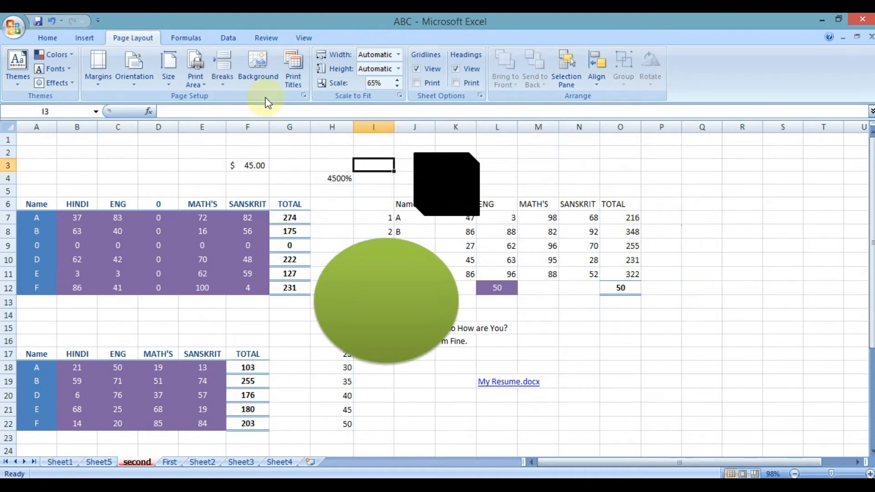
Delete the black snipped-corner shape and the green oval from the worksheet.
{"action": "left_click", "coordinate": [439, 189]}
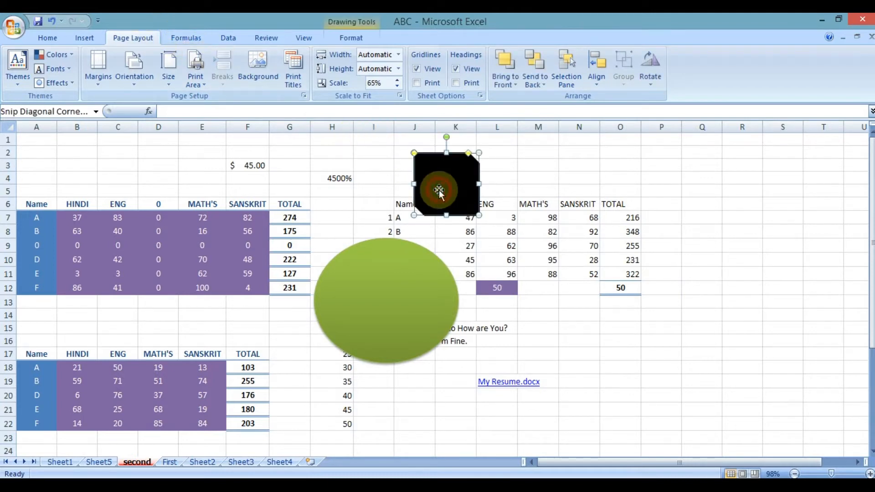
{"action": "key", "text": "Delete"}
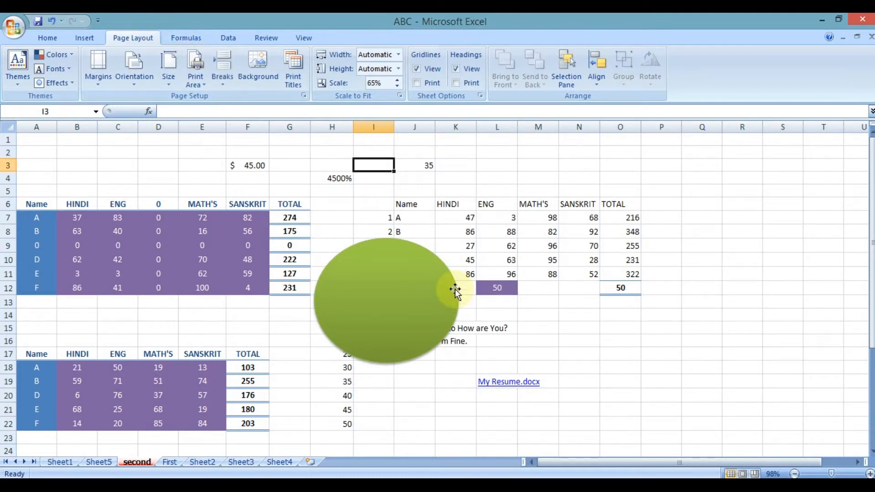
{"action": "left_click", "coordinate": [453, 285]}
{"action": "key", "text": "Delete"}
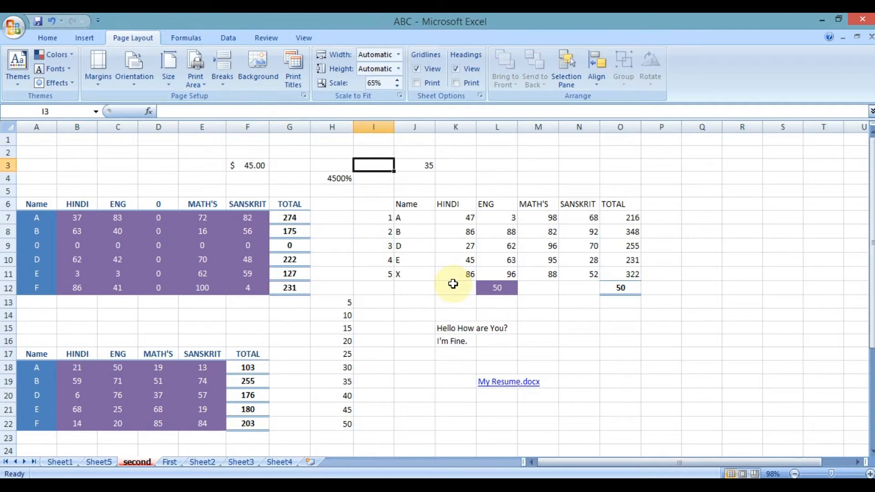
{"action": "left_click", "coordinate": [199, 39]}
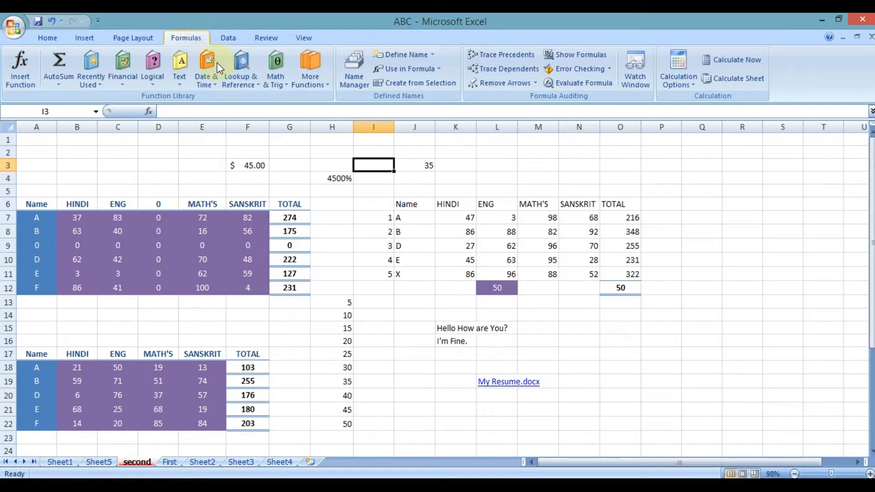
{"action": "left_click", "coordinate": [698, 215]}
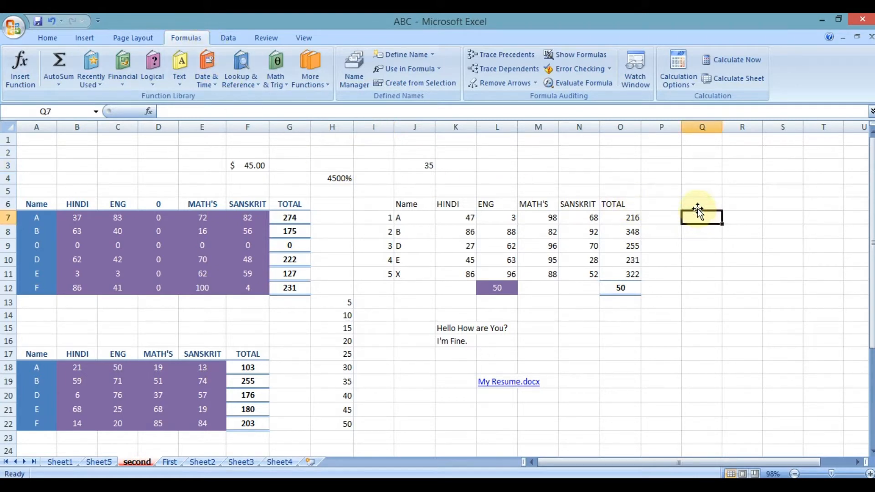
{"action": "type", "text": "="}
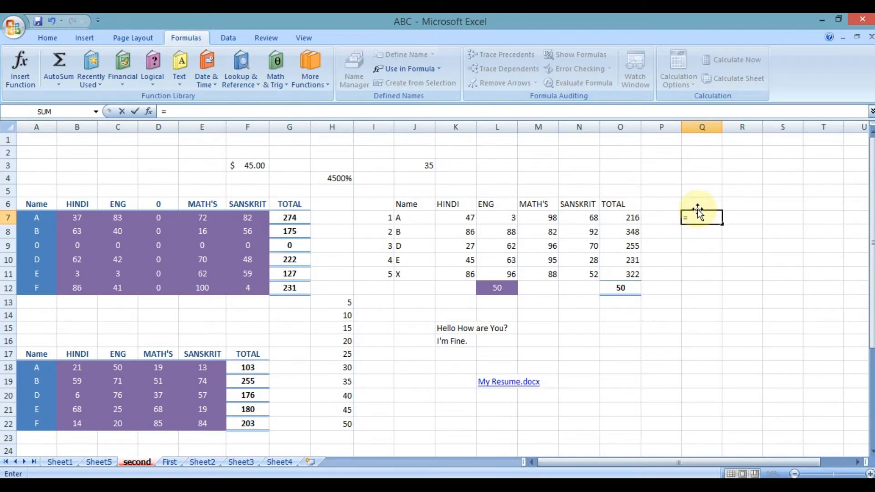
{"action": "left_click", "coordinate": [693, 235]}
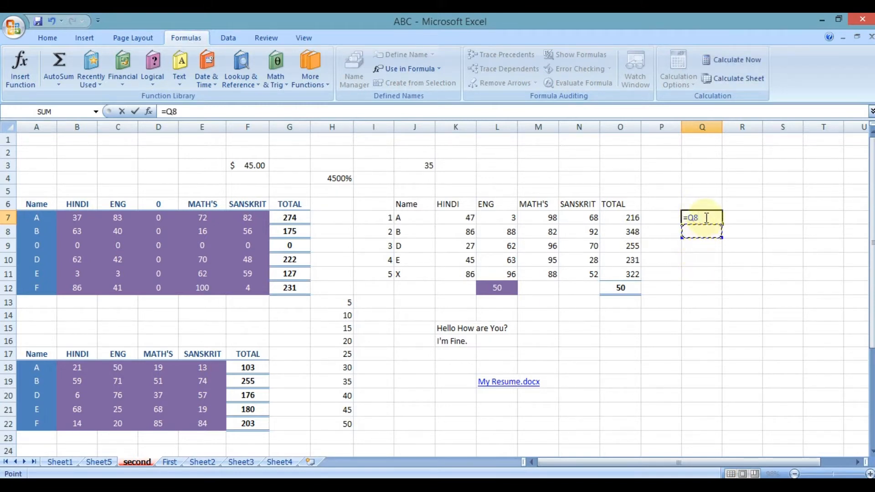
{"action": "key", "text": "BackSpace"}
{"action": "key", "text": "BackSpace"}
{"action": "key", "text": "BackSpace"}
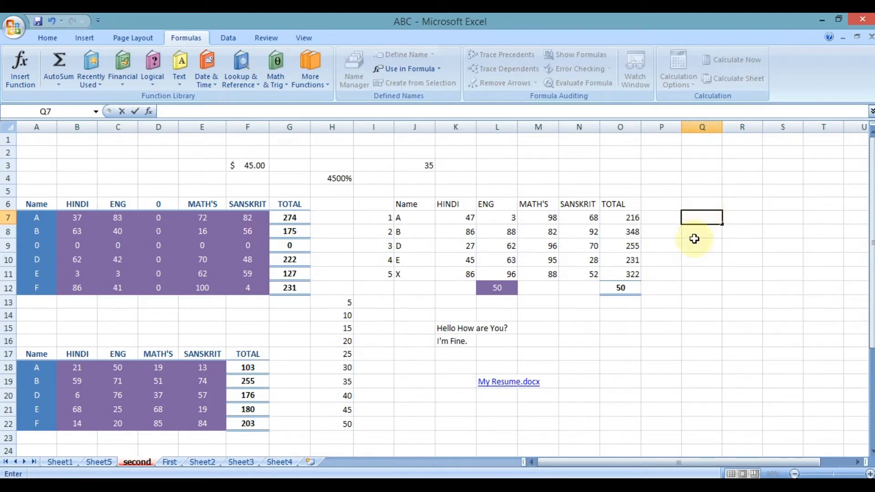
{"action": "left_click", "coordinate": [704, 227]}
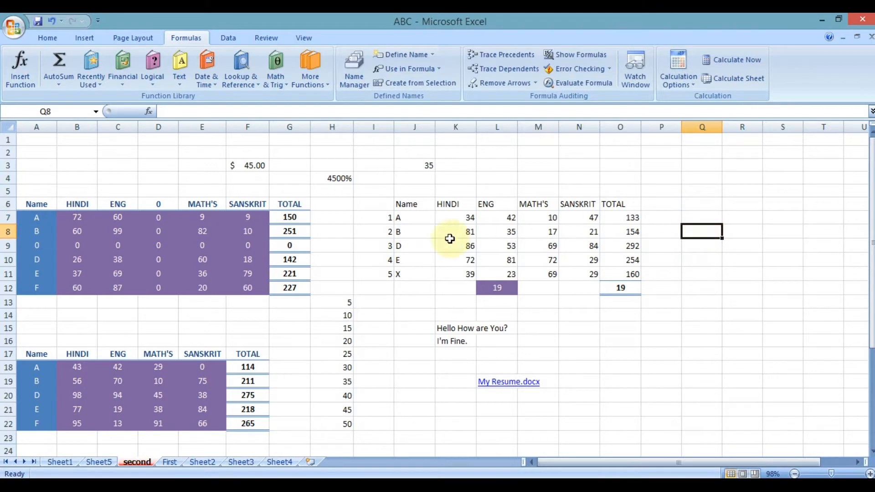
Clear the totals in G7:G12 of the upper marks table and locate the AutoSum command for G7.
{"action": "left_click_drag", "start_coordinate": [289, 219], "coordinate": [285, 283]}
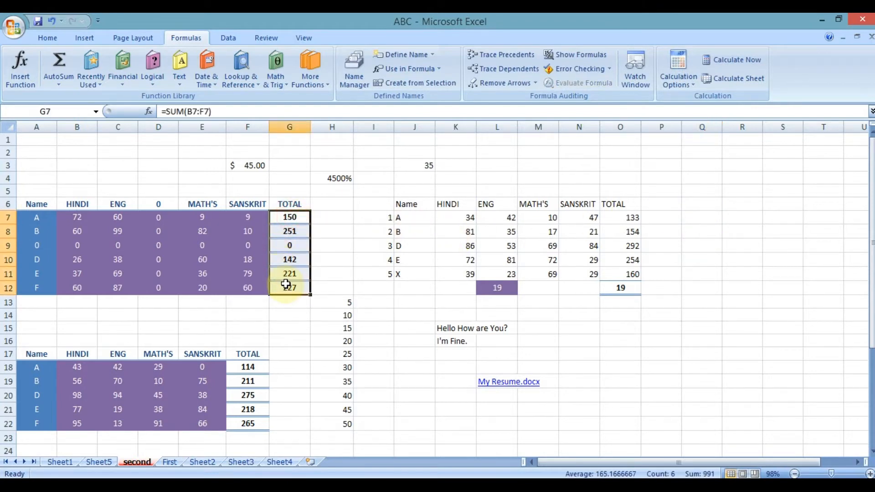
{"action": "key", "text": "Delete"}
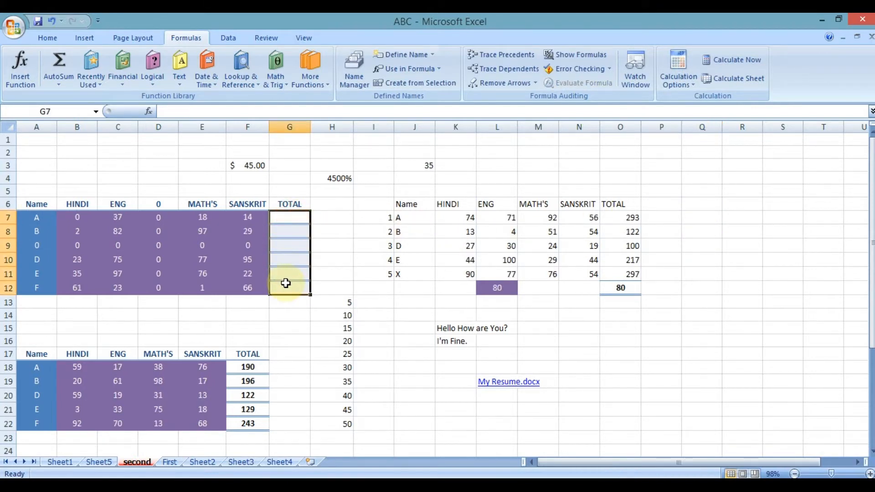
{"action": "left_click", "coordinate": [287, 219]}
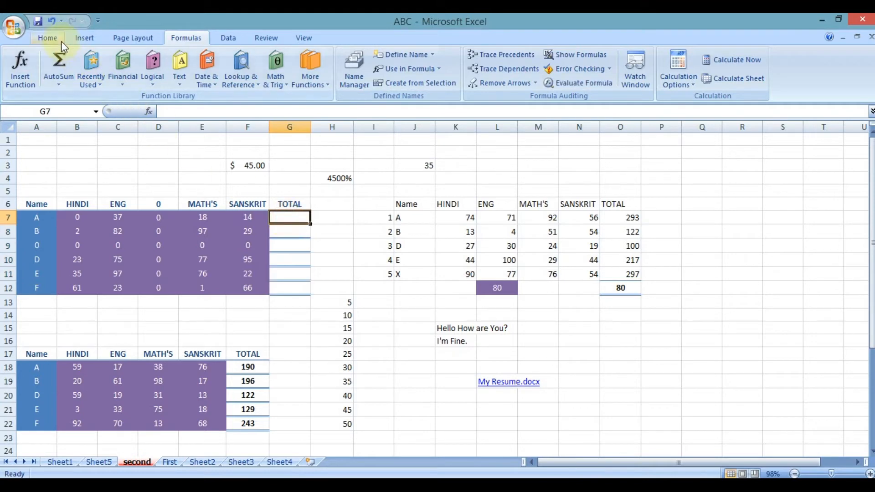
{"action": "left_click", "coordinate": [48, 38]}
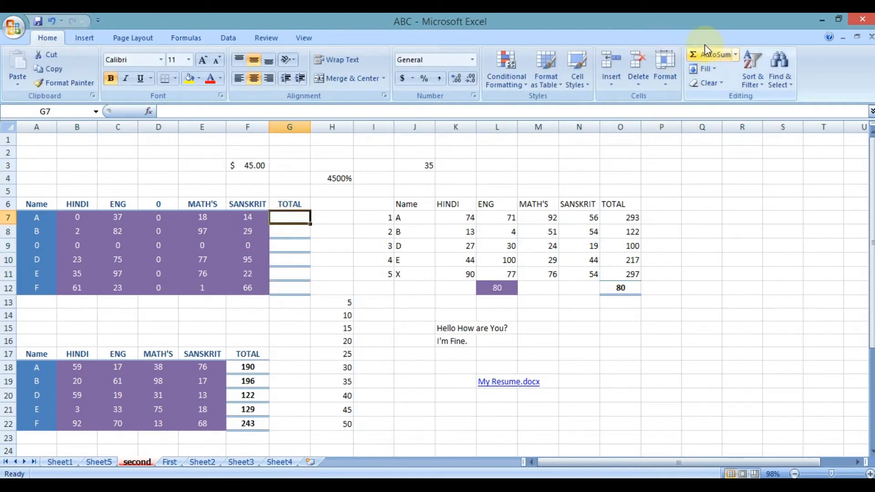
{"action": "left_click", "coordinate": [187, 33]}
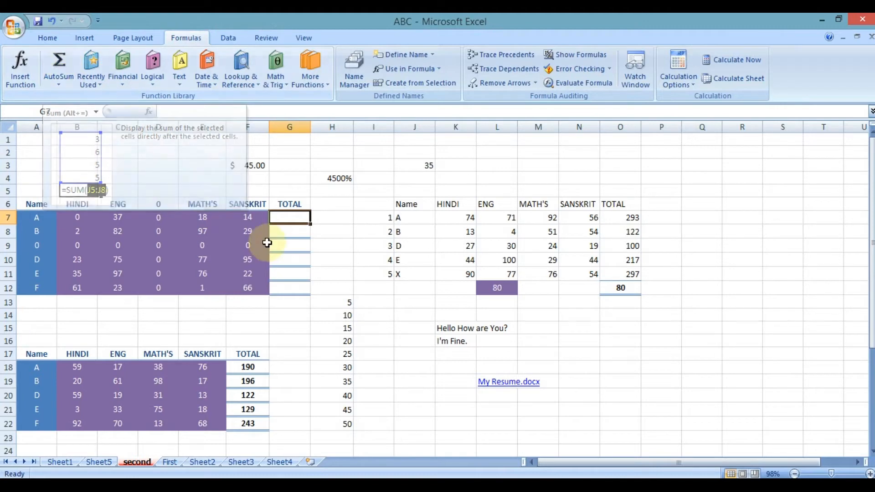
{"action": "left_click", "coordinate": [292, 218]}
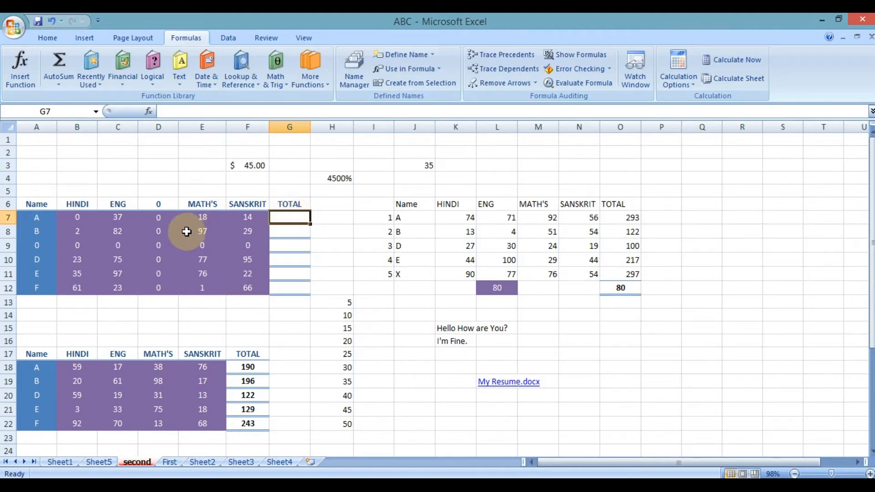
Clear the totals in F18:F22 of the lower marks table.
{"action": "left_click_drag", "start_coordinate": [157, 204], "coordinate": [166, 285]}
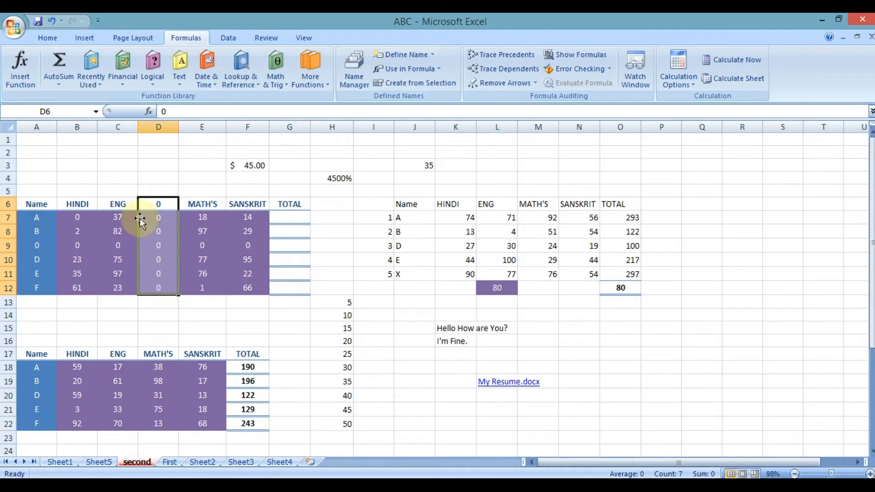
{"action": "left_click_drag", "start_coordinate": [240, 367], "coordinate": [252, 426]}
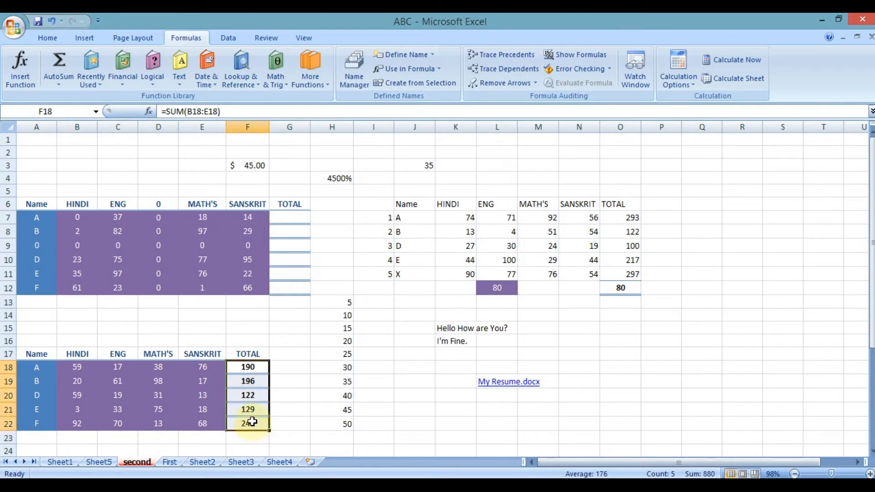
{"action": "key", "text": "Delete"}
Start a formula in F18, the first TOTAL cell of the lower table, with a typed reference to b18.
{"action": "scroll", "coordinate": [460, 337], "scroll_direction": "down", "scroll_amount": 3}
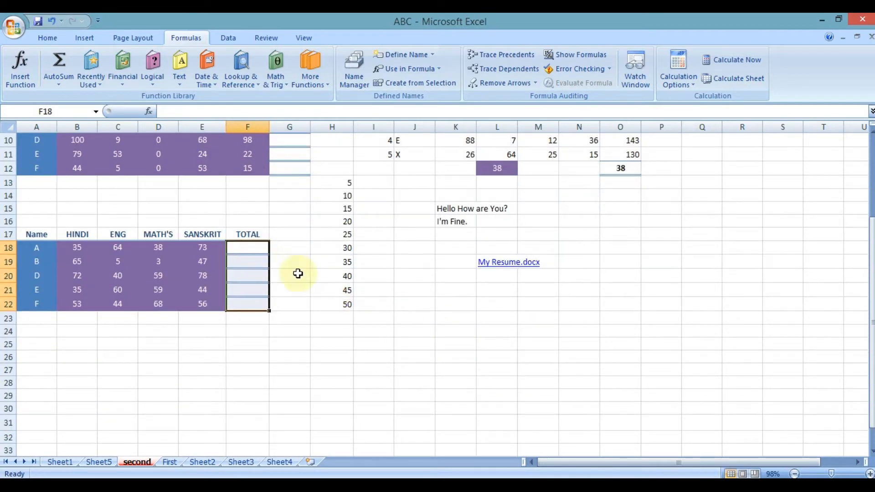
{"action": "left_click", "coordinate": [868, 474]}
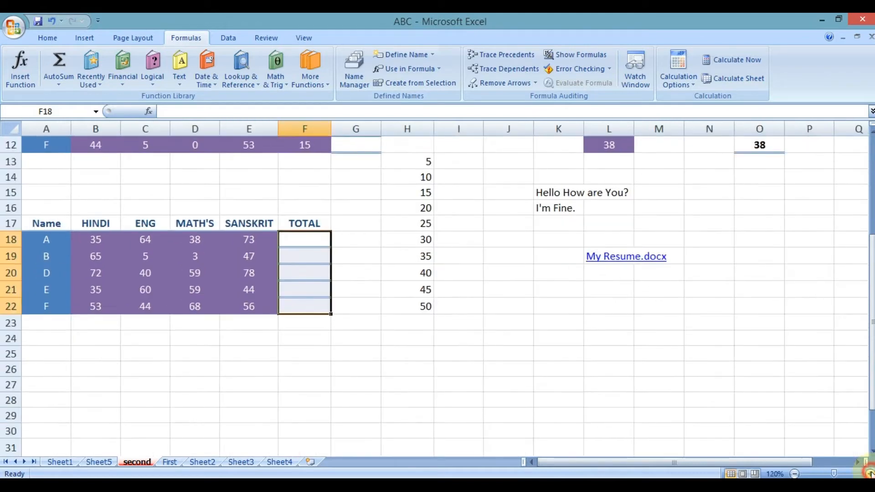
{"action": "left_click", "coordinate": [868, 474]}
{"action": "left_click", "coordinate": [868, 474]}
{"action": "left_click_drag", "start_coordinate": [718, 460], "coordinate": [666, 461]}
{"action": "left_click", "coordinate": [431, 225]}
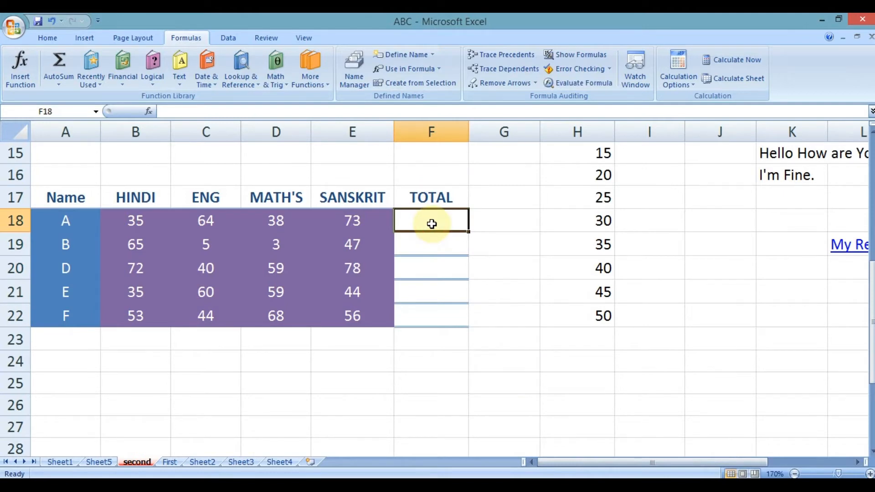
{"action": "type", "text": "="}
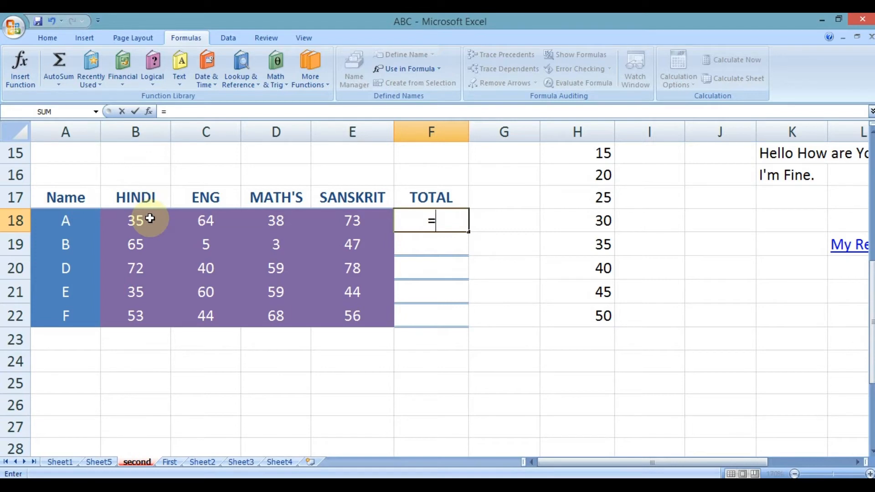
{"action": "type", "text": "b18"}
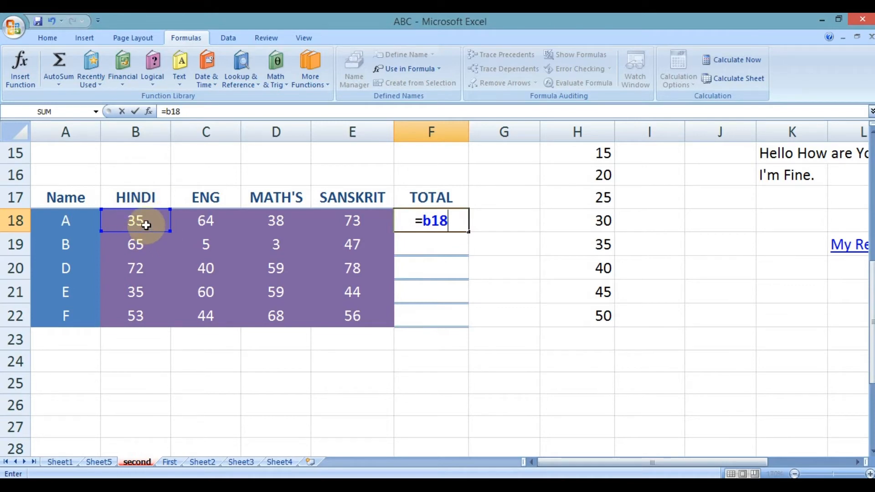
Replace the typed reference in F18's formula by moving cell by cell from F18 to B18.
{"action": "key", "text": "BackSpace"}
{"action": "key", "text": "BackSpace"}
{"action": "key", "text": "BackSpace"}
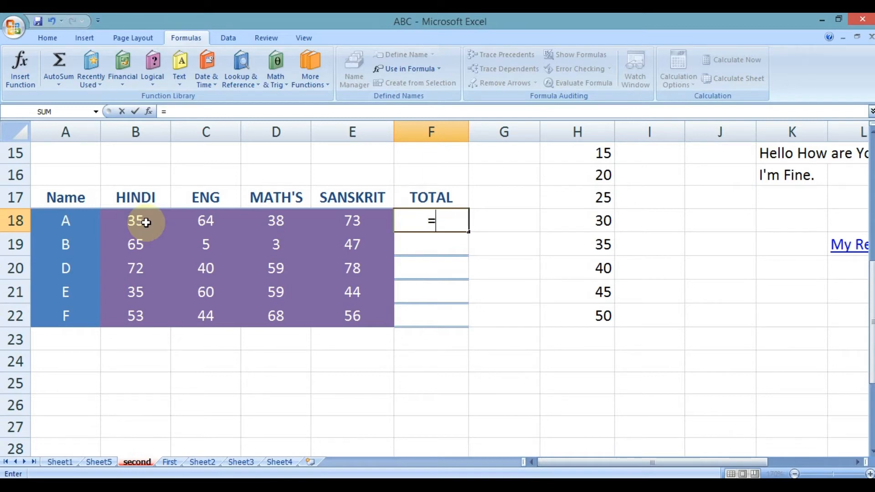
{"action": "key", "text": "Left"}
{"action": "key", "text": "Left"}
{"action": "key", "text": "Left"}
{"action": "key", "text": "Left"}
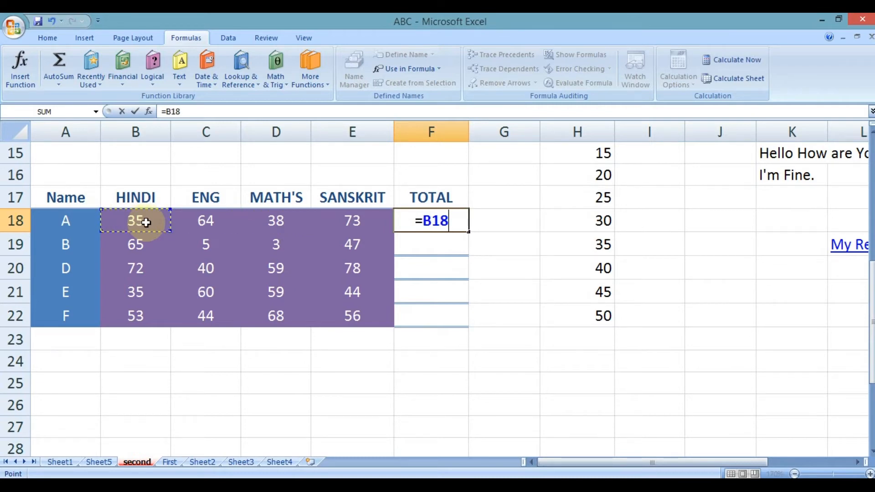
Clear the reference after the equals sign in F18 and pick cell B18 directly from the sheet.
{"action": "key", "text": "BackSpace"}
{"action": "key", "text": "BackSpace"}
{"action": "key", "text": "BackSpace"}
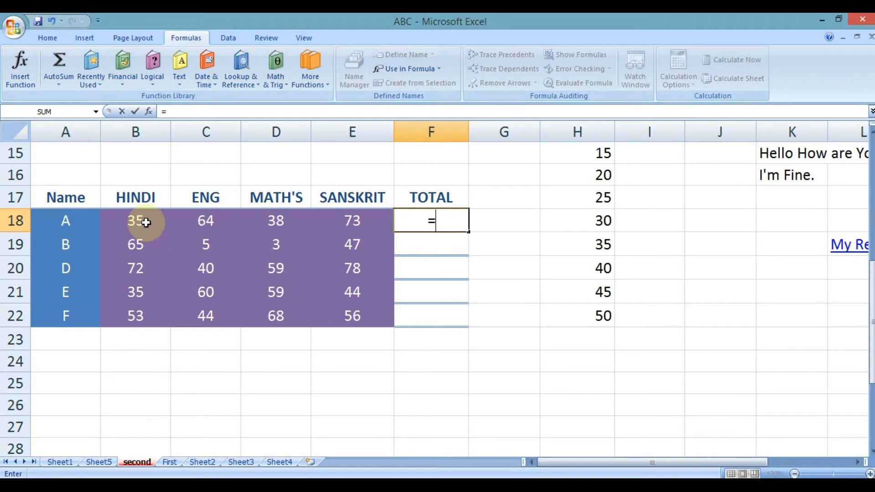
{"action": "left_click", "coordinate": [146, 223]}
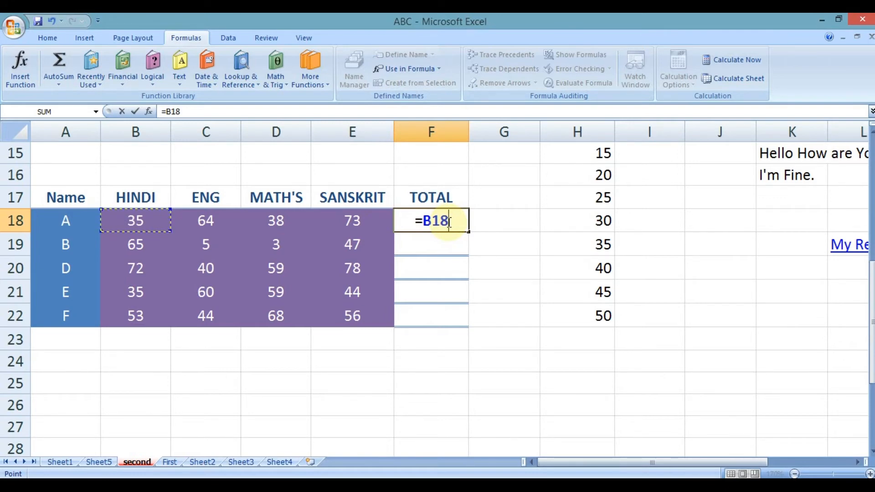
Change the reference in F18's formula to B98 and check where that cell lies on the sheet.
{"action": "key", "text": "BackSpace"}
{"action": "key", "text": "BackSpace"}
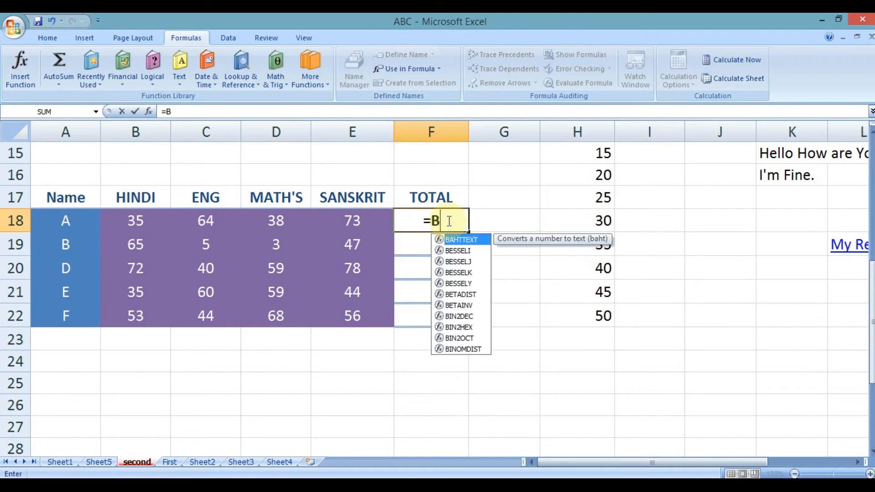
{"action": "type", "text": "98"}
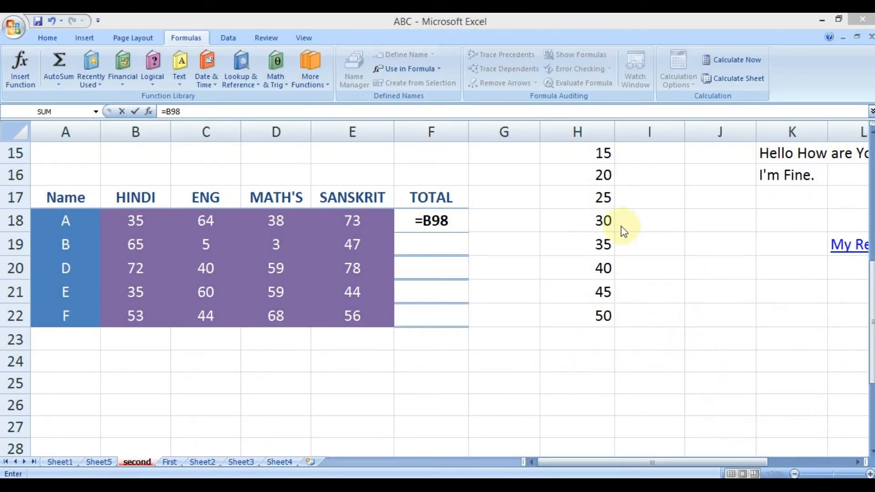
{"action": "left_click", "coordinate": [640, 240]}
{"action": "scroll", "coordinate": [639, 247], "scroll_direction": "down", "scroll_amount": 14}
{"action": "scroll", "coordinate": [639, 247], "scroll_direction": "down", "scroll_amount": 11}
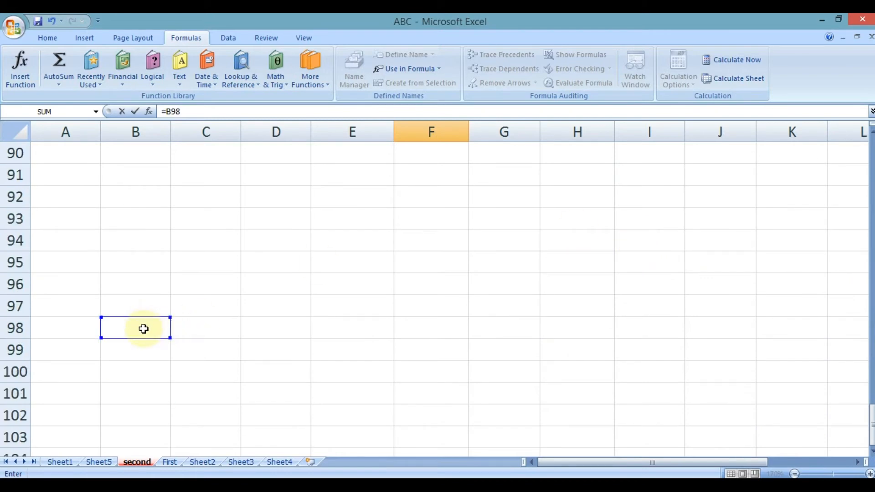
{"action": "scroll", "coordinate": [143, 328], "scroll_direction": "up", "scroll_amount": 1}
{"action": "scroll", "coordinate": [143, 330], "scroll_direction": "down", "scroll_amount": 1}
{"action": "scroll", "coordinate": [143, 330], "scroll_direction": "up", "scroll_amount": 3}
{"action": "scroll", "coordinate": [143, 332], "scroll_direction": "up", "scroll_amount": 20}
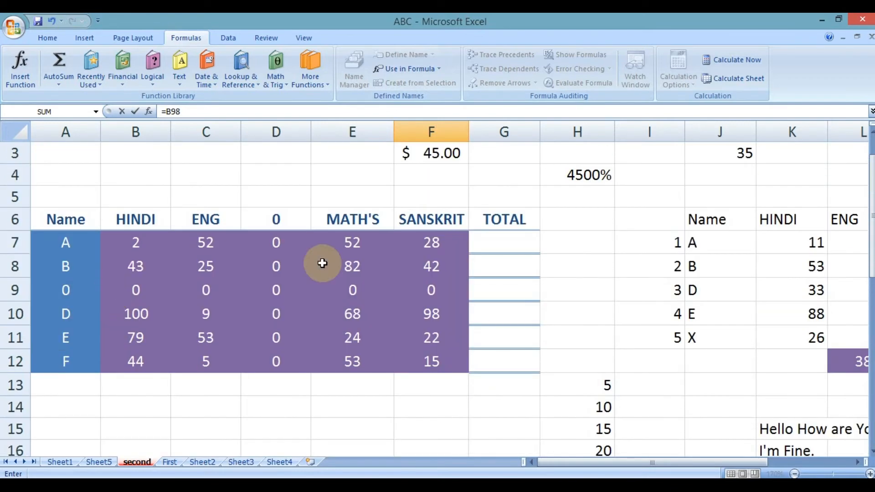
{"action": "scroll", "coordinate": [374, 270], "scroll_direction": "down", "scroll_amount": 3}
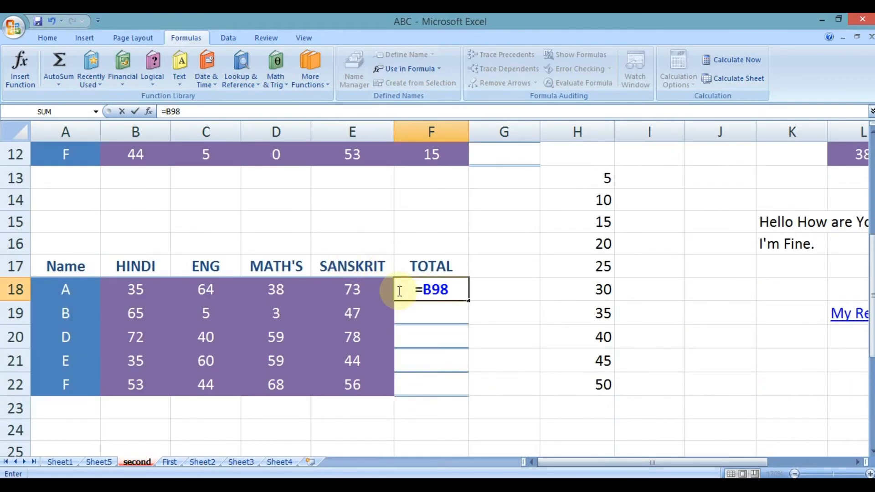
Correct the reference in F18's formula to B18.
{"action": "key", "text": "BackSpace"}
{"action": "key", "text": "BackSpace"}
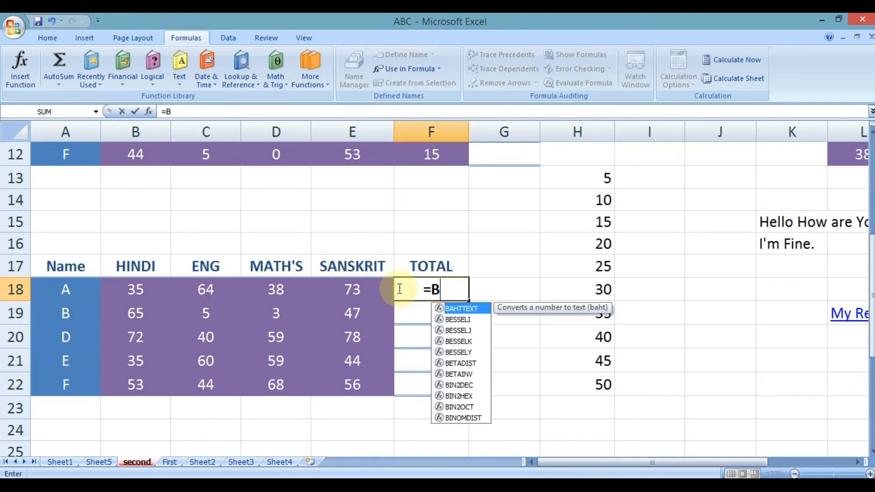
{"action": "type", "text": "18"}
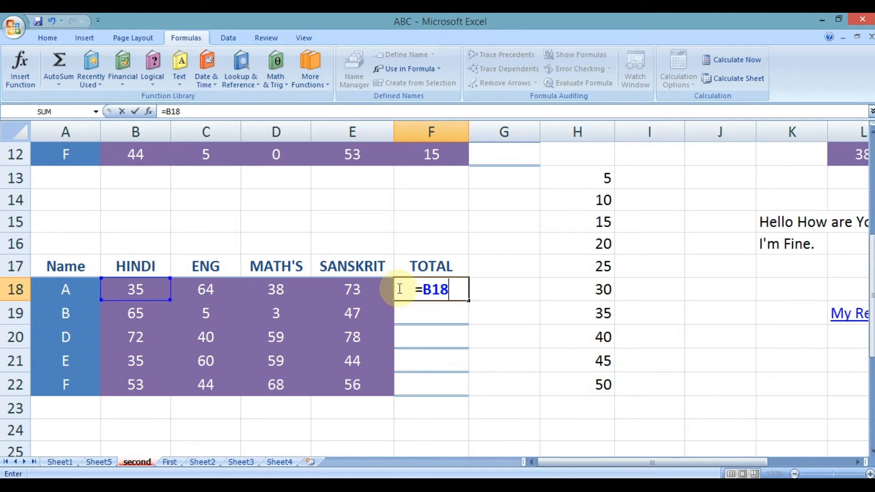
Add C18, D18 and E18 to the formula in F18 with plus signs and enter it.
{"action": "type", "text": "+"}
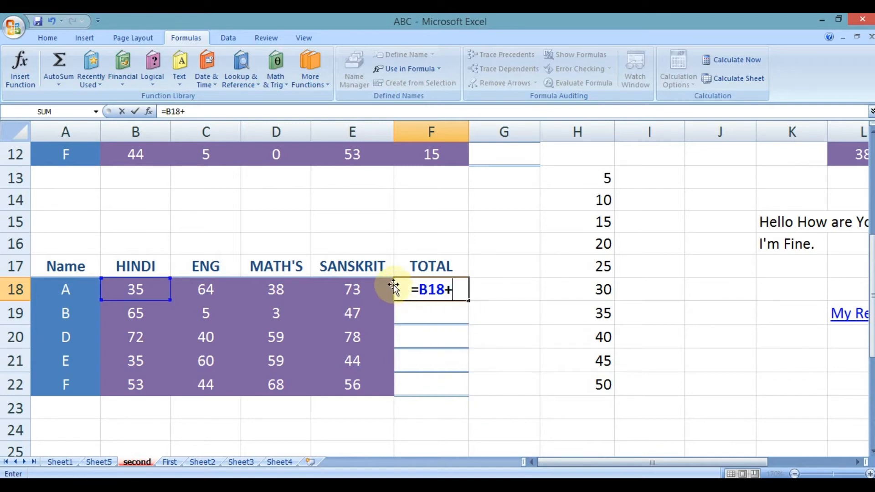
{"action": "left_click", "coordinate": [209, 292]}
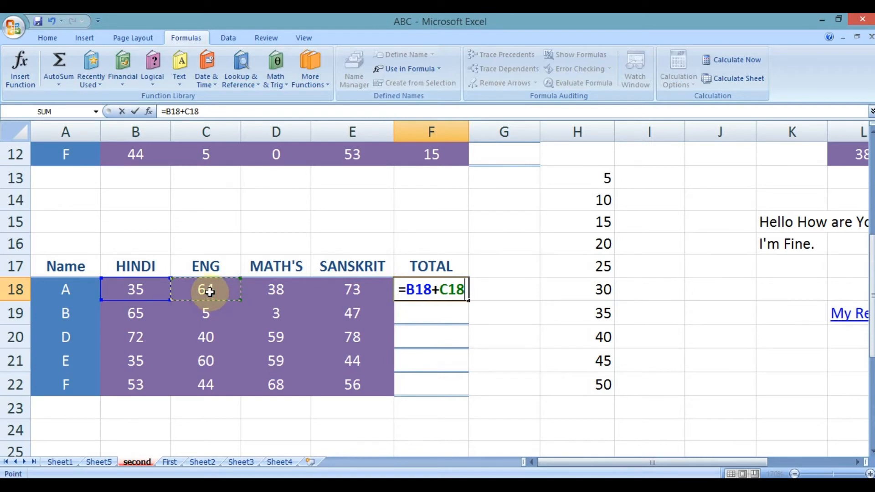
{"action": "type", "text": "+"}
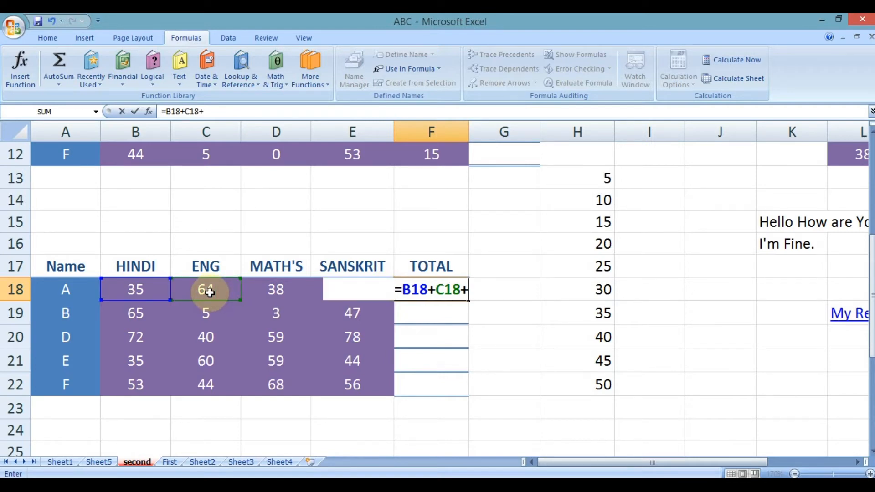
{"action": "left_click", "coordinate": [264, 296]}
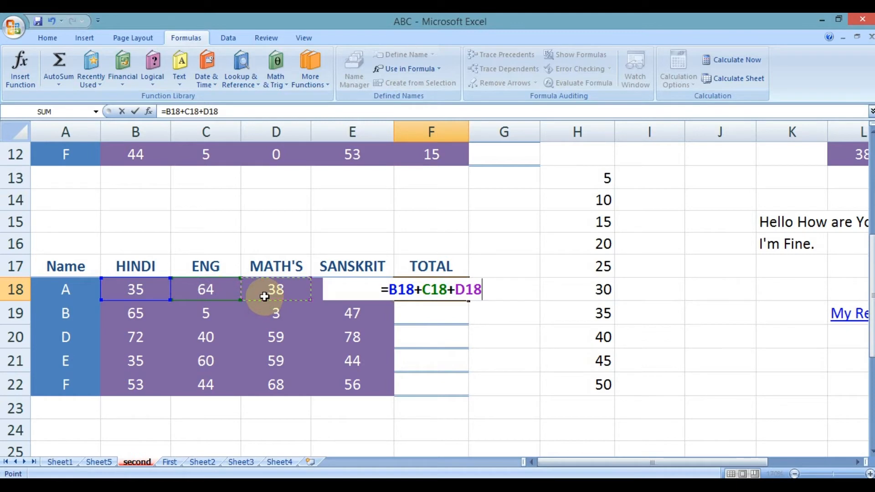
{"action": "type", "text": "+"}
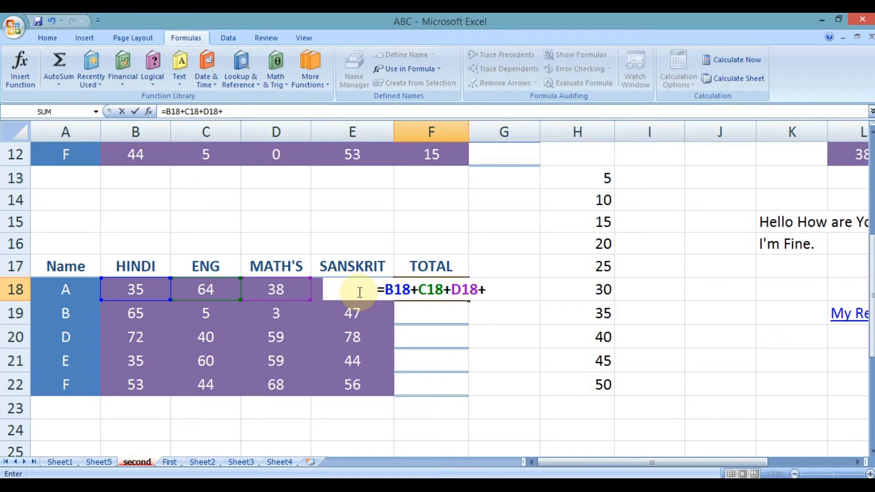
{"action": "type", "text": "e"}
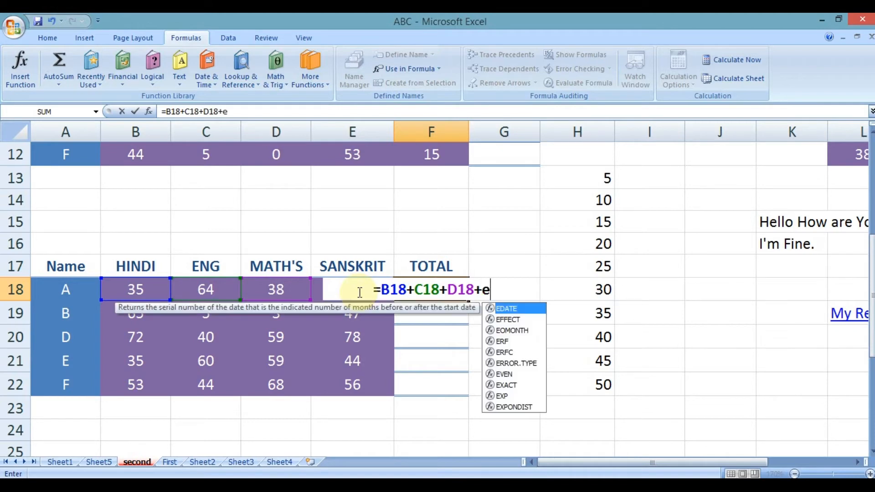
{"action": "type", "text": "18"}
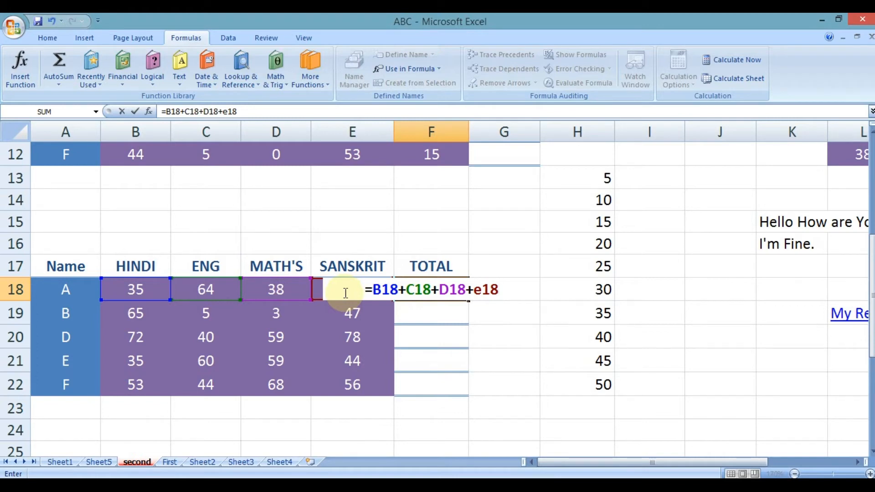
{"action": "key", "text": "Return"}
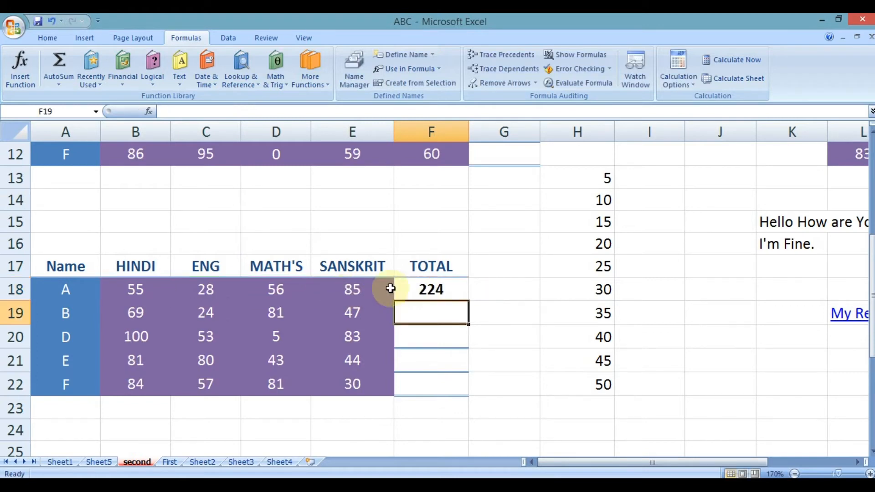
Clear only the formatting of the lower marks table, A17:F22, keeping its contents.
{"action": "left_click", "coordinate": [441, 289]}
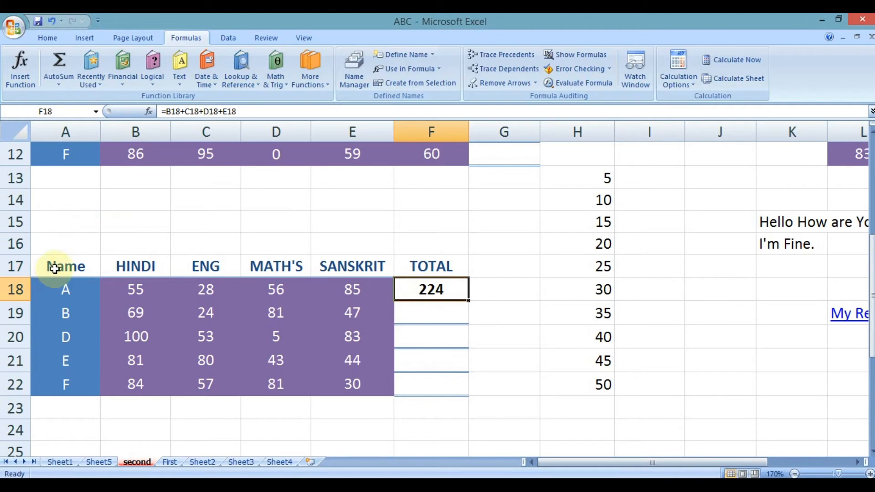
{"action": "left_click_drag", "start_coordinate": [54, 264], "coordinate": [435, 380]}
{"action": "scroll", "coordinate": [679, 90], "scroll_direction": "up", "scroll_amount": 3}
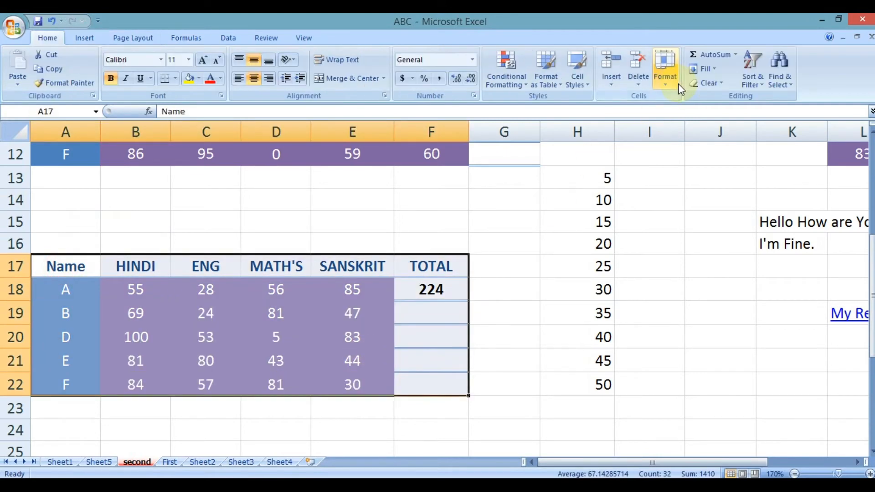
{"action": "left_click", "coordinate": [706, 83]}
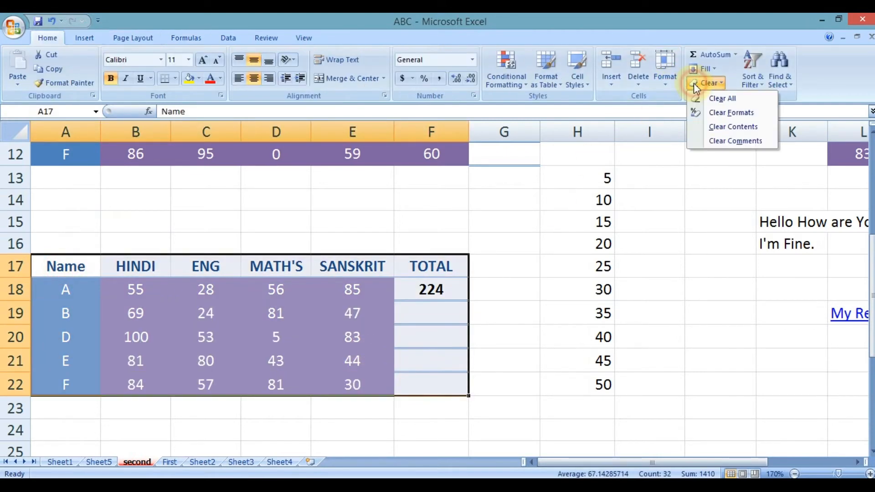
{"action": "left_click", "coordinate": [715, 113]}
Open F18's formula to review its coloured cell references, leave it unchanged and return to the cell.
{"action": "left_click", "coordinate": [438, 286]}
{"action": "double_click", "coordinate": [438, 286]}
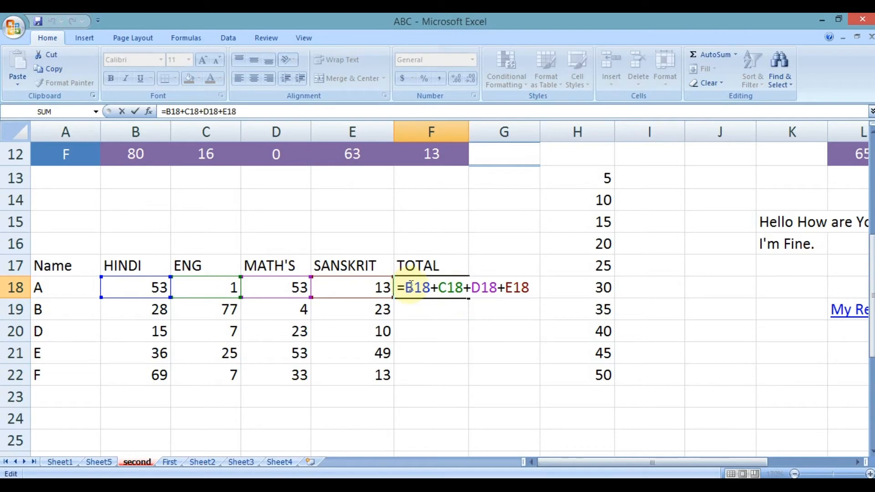
{"action": "left_click", "coordinate": [531, 283]}
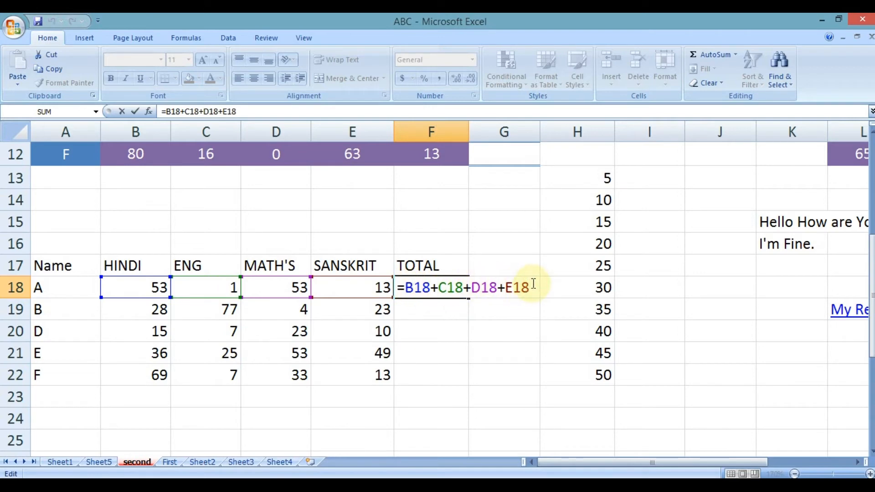
{"action": "key", "text": "Return"}
{"action": "key", "text": "Up"}
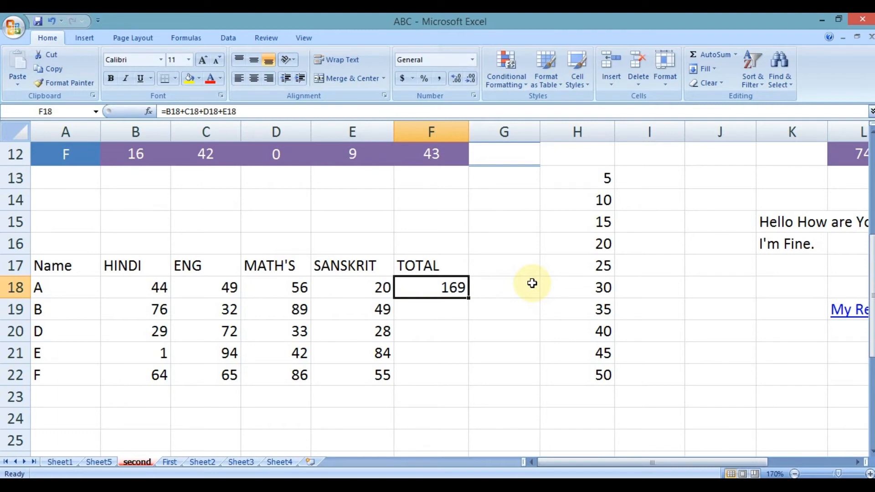
Start a formula with the SUM function in F19, the TOTAL cell for student B.
{"action": "key", "text": "Down"}
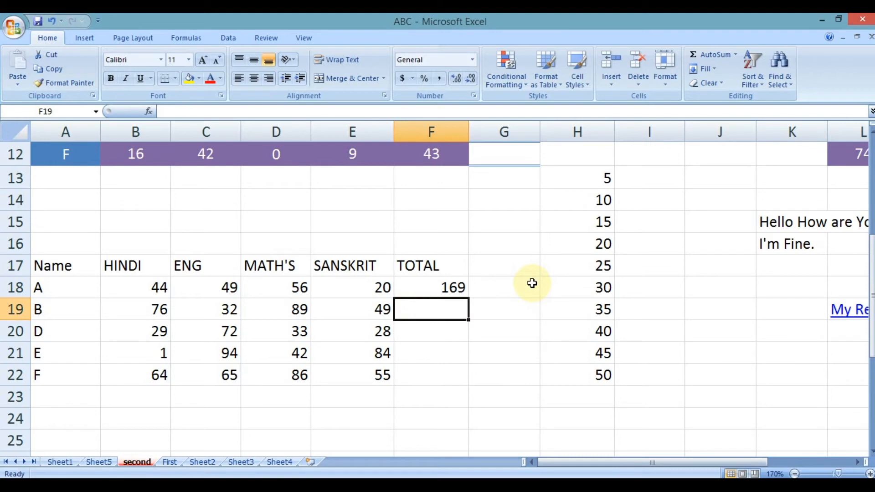
{"action": "type", "text": "="}
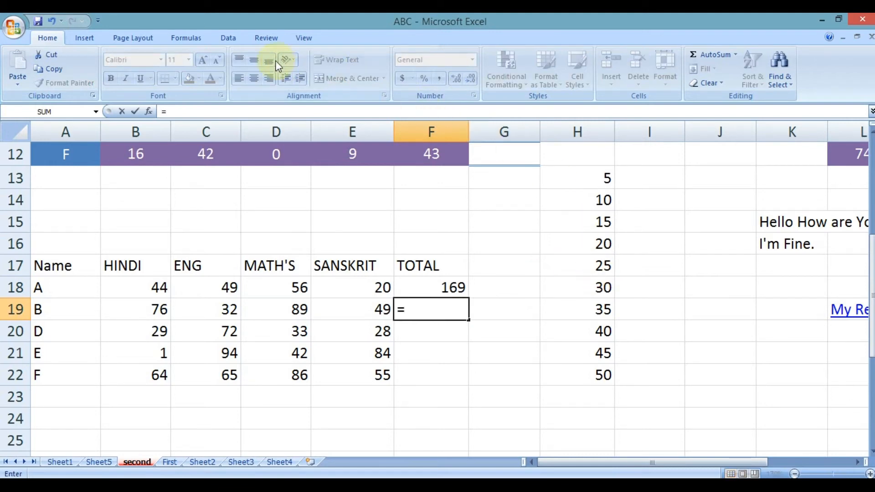
{"action": "left_click", "coordinate": [184, 33]}
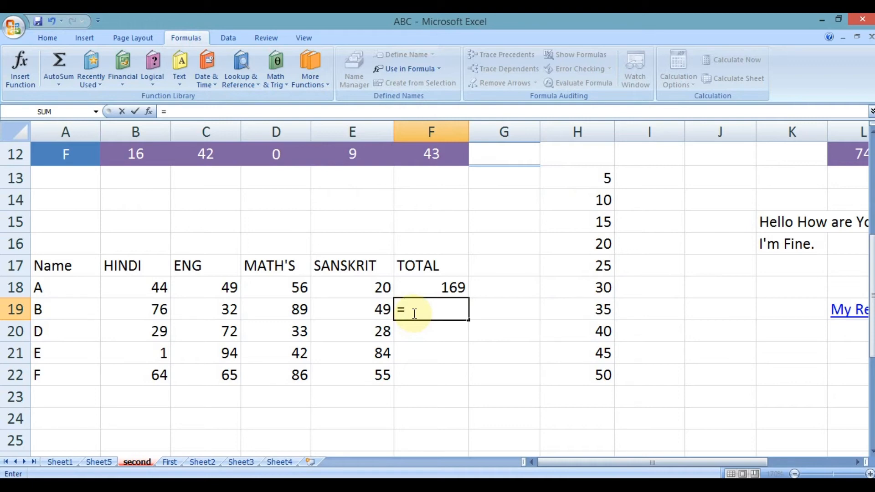
{"action": "type", "text": "sum"}
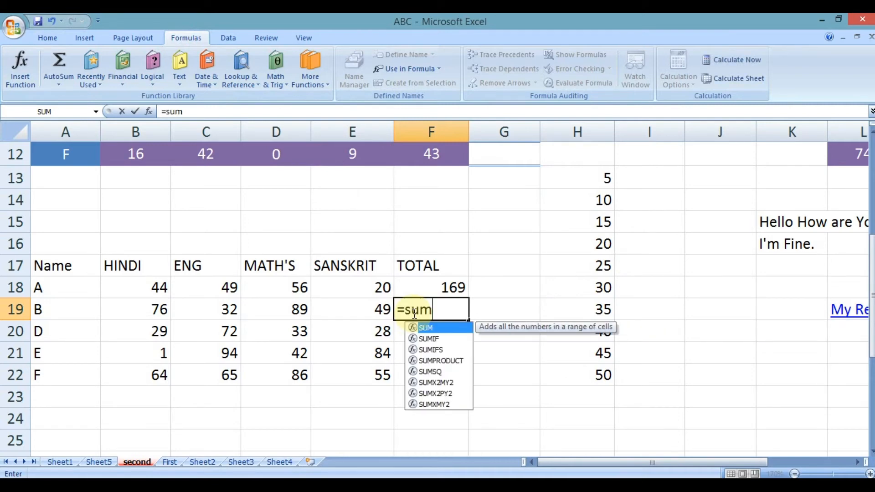
{"action": "double_click", "coordinate": [440, 327]}
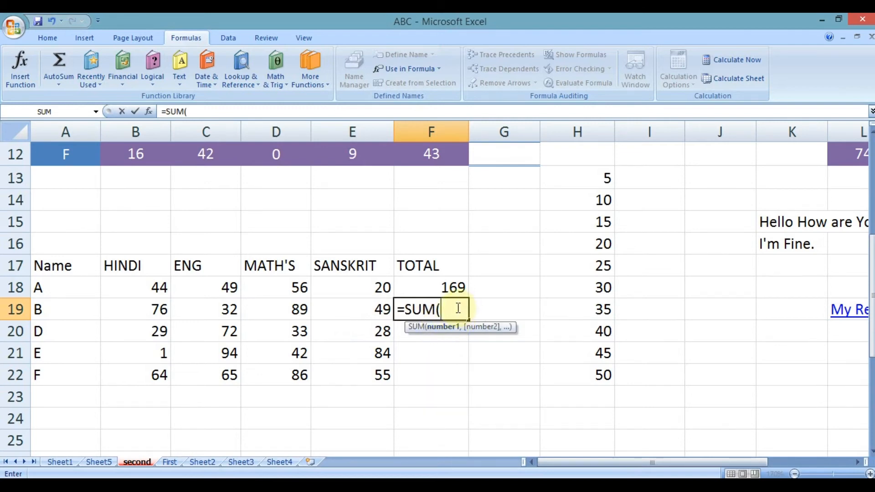
Complete F19's SUM with B19, C19, D19 and E19 as separate comma-separated arguments, enter it and review the formula.
{"action": "left_click", "coordinate": [137, 303]}
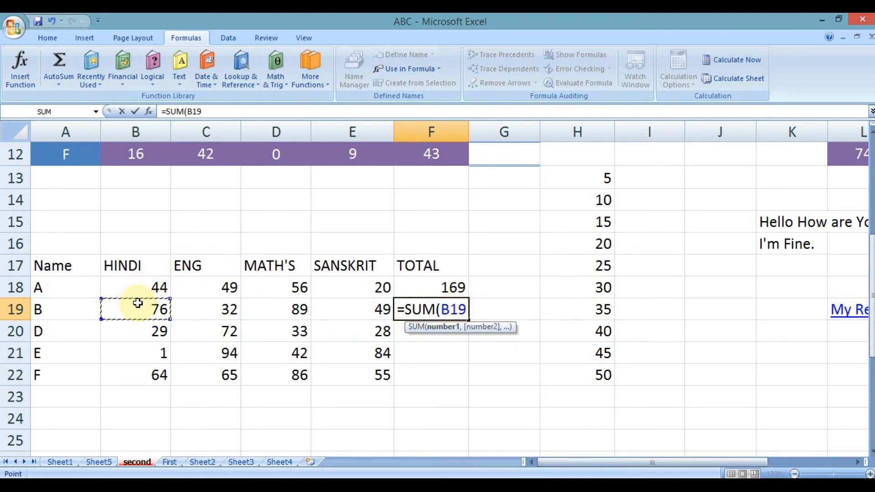
{"action": "type", "text": ","}
{"action": "left_click", "coordinate": [180, 303]}
{"action": "type", "text": ","}
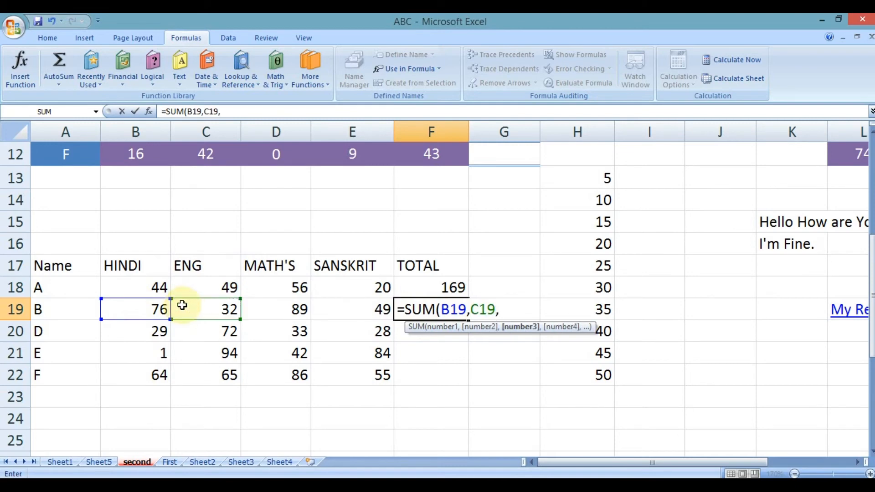
{"action": "left_click", "coordinate": [260, 311]}
{"action": "type", "text": ","}
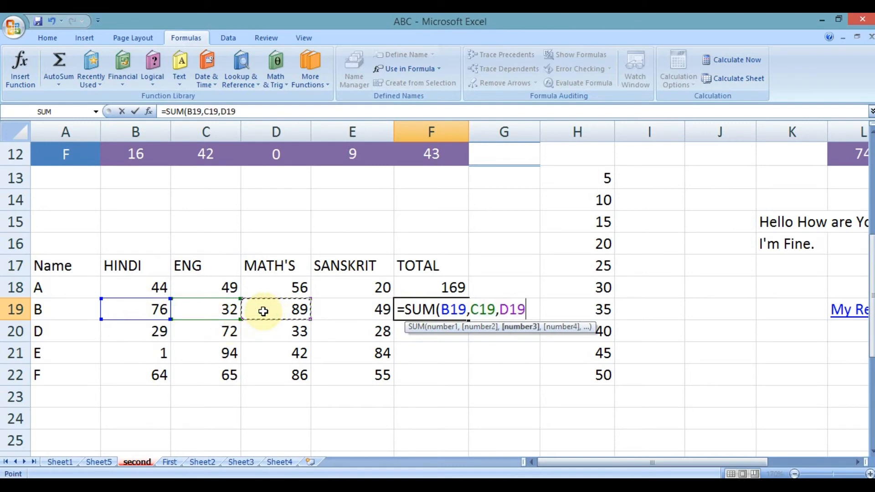
{"action": "left_click", "coordinate": [336, 318]}
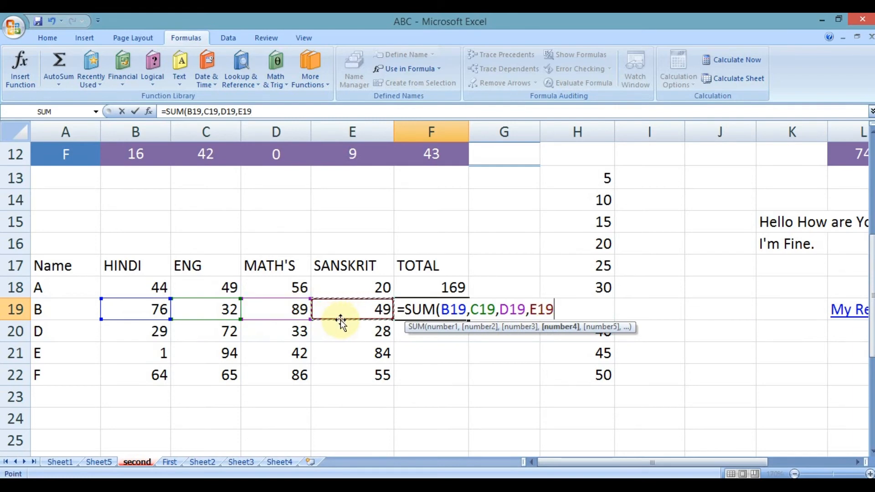
{"action": "type", "text": ")"}
{"action": "key", "text": "Return"}
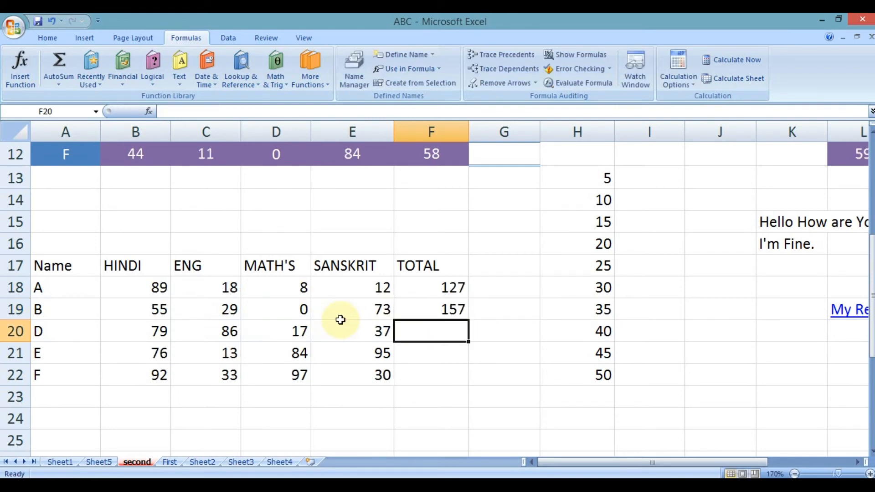
{"action": "left_click", "coordinate": [421, 312]}
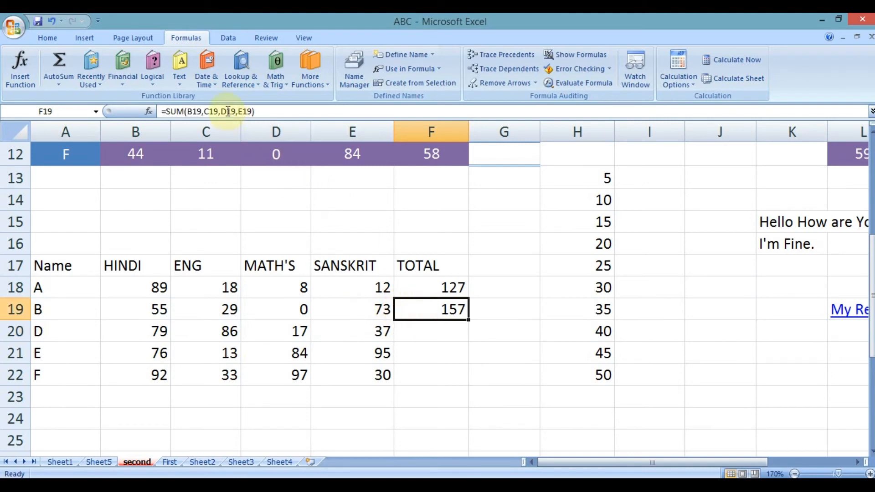
Total student D's marks in F20 with a SUM over the range B20:E20.
{"action": "left_click", "coordinate": [438, 328]}
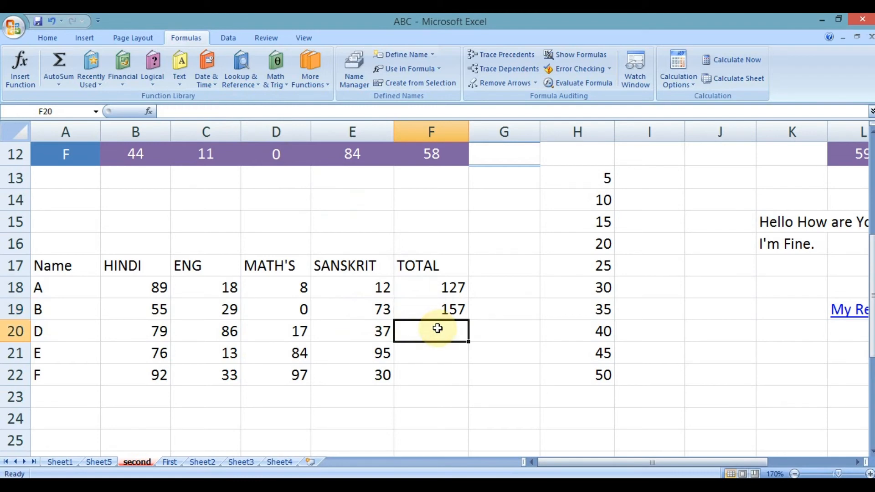
{"action": "type", "text": "=sum"}
{"action": "key", "text": "Tab"}
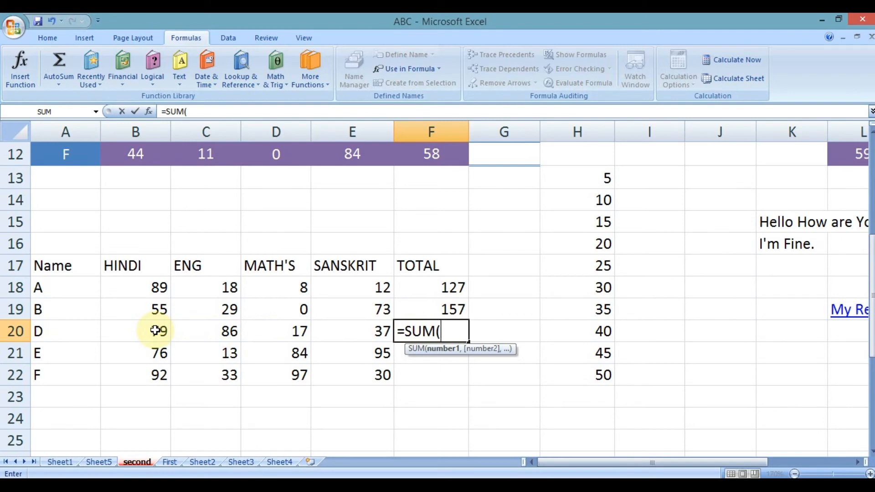
{"action": "left_click_drag", "start_coordinate": [155, 331], "coordinate": [357, 339]}
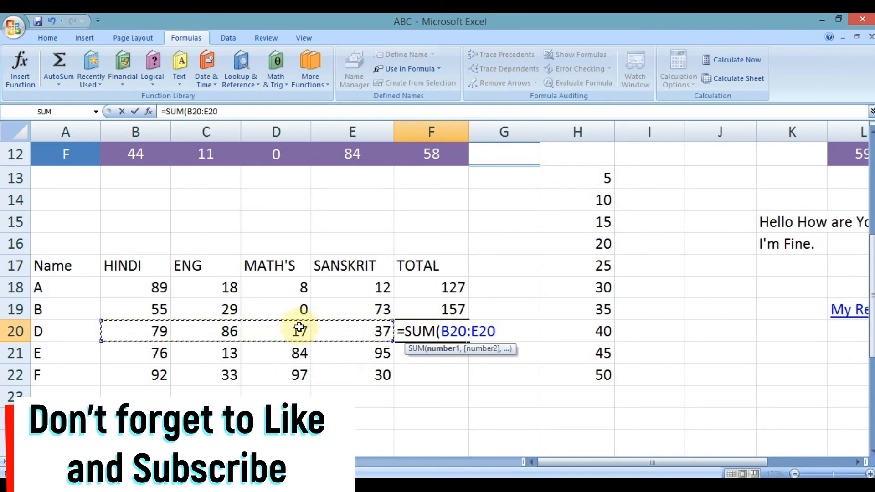
{"action": "type", "text": ")"}
{"action": "key", "text": "Return"}
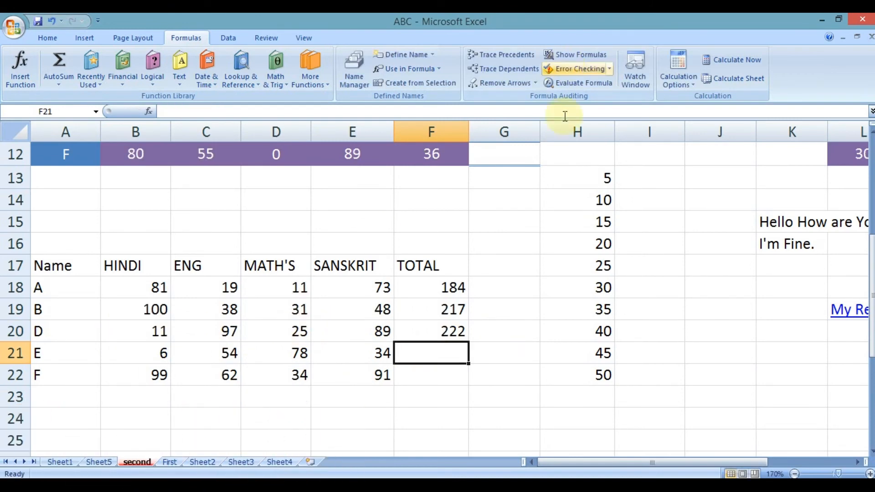
Compare the formulas in F20, F19 and F18.
{"action": "left_click", "coordinate": [424, 327]}
{"action": "left_click", "coordinate": [422, 304]}
{"action": "left_click", "coordinate": [428, 286]}
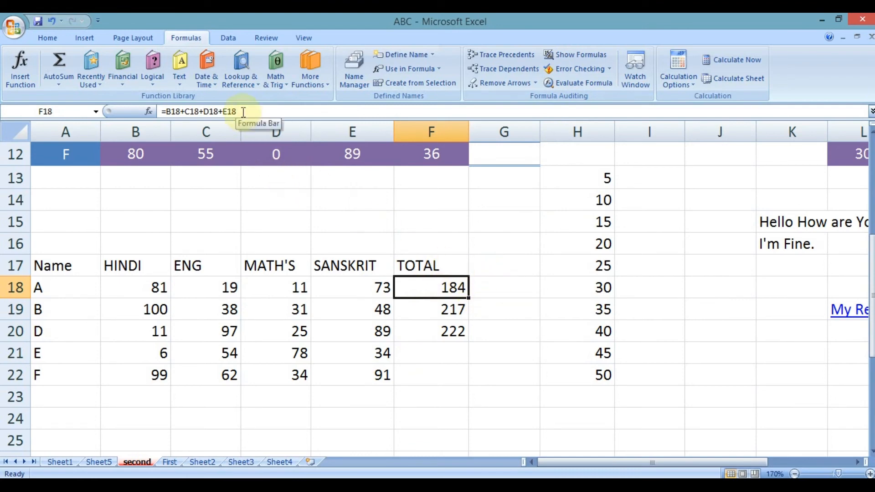
Change the plus sign before E18 in F18's formula to a minus sign.
{"action": "double_click", "coordinate": [446, 283]}
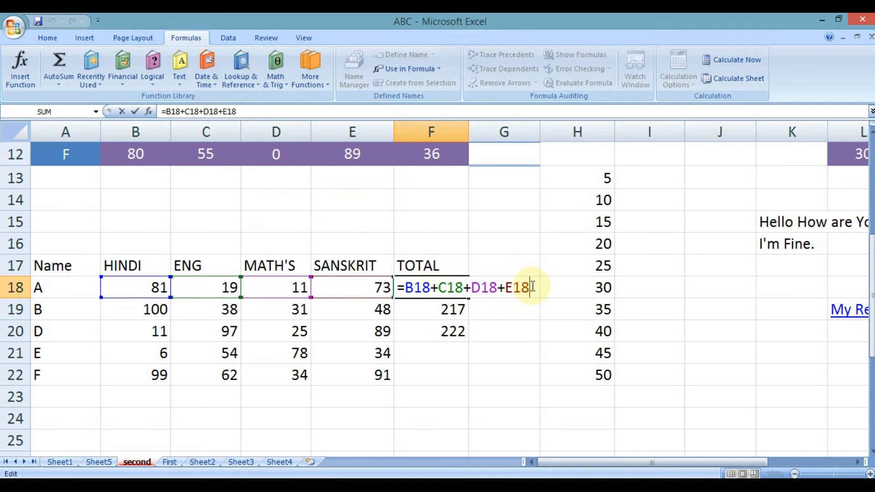
{"action": "left_click", "coordinate": [507, 286]}
{"action": "key", "text": "BackSpace"}
{"action": "type", "text": "-"}
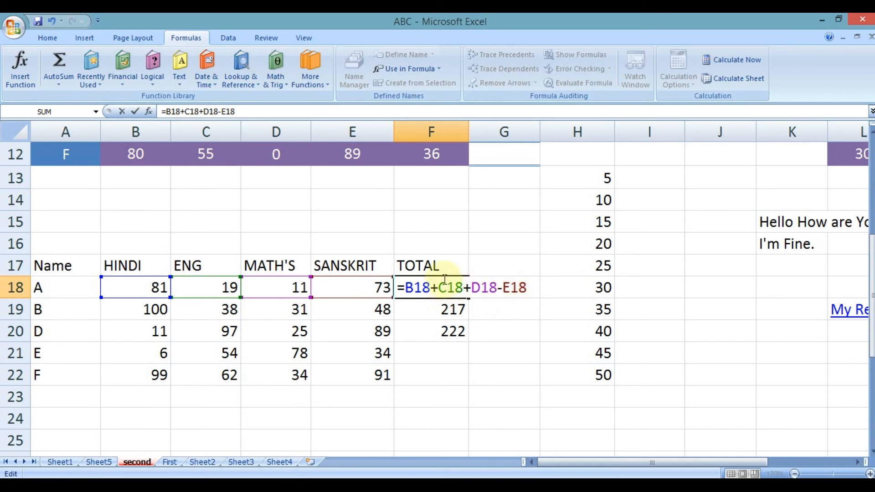
Replace the minus sign before E18 in F18's formula with a plus sign and enter the formula.
{"action": "left_click", "coordinate": [505, 291]}
{"action": "key", "text": "BackSpace"}
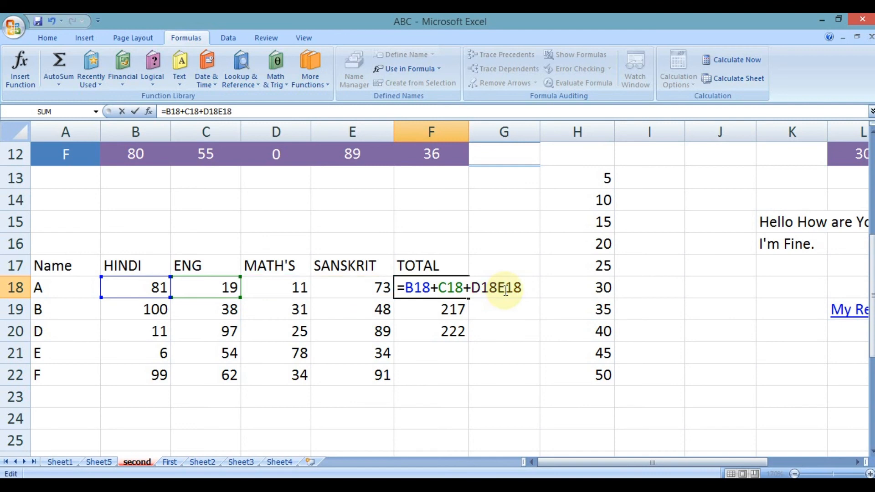
{"action": "type", "text": "+"}
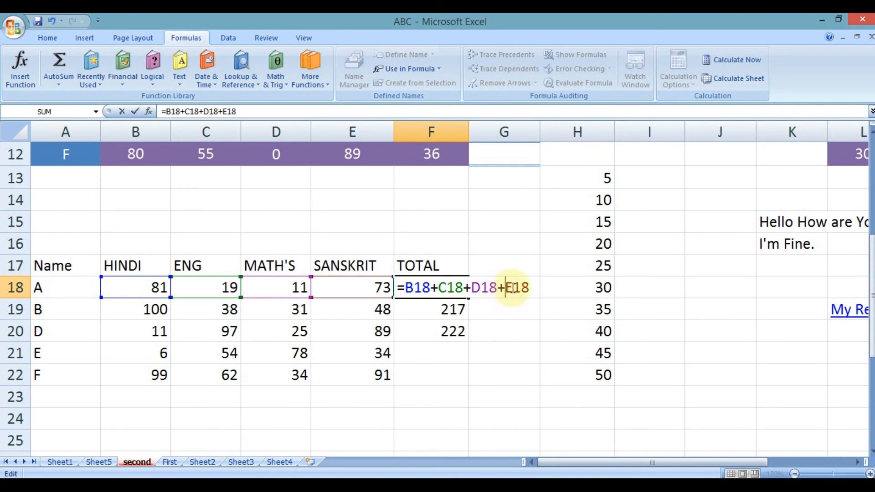
{"action": "key", "text": "Return"}
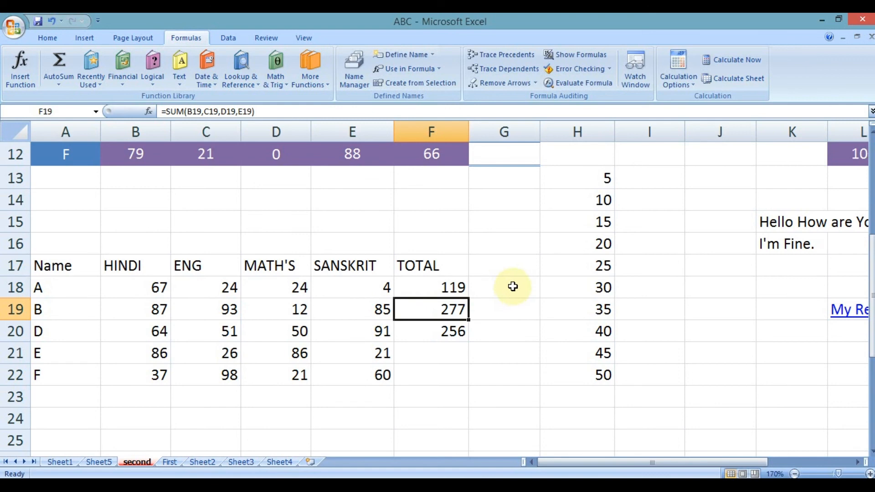
Review the total formulas in F18, F19 and F20 one after another, comparing their cell references and SUM arguments.
{"action": "left_click", "coordinate": [454, 287]}
{"action": "double_click", "coordinate": [455, 288]}
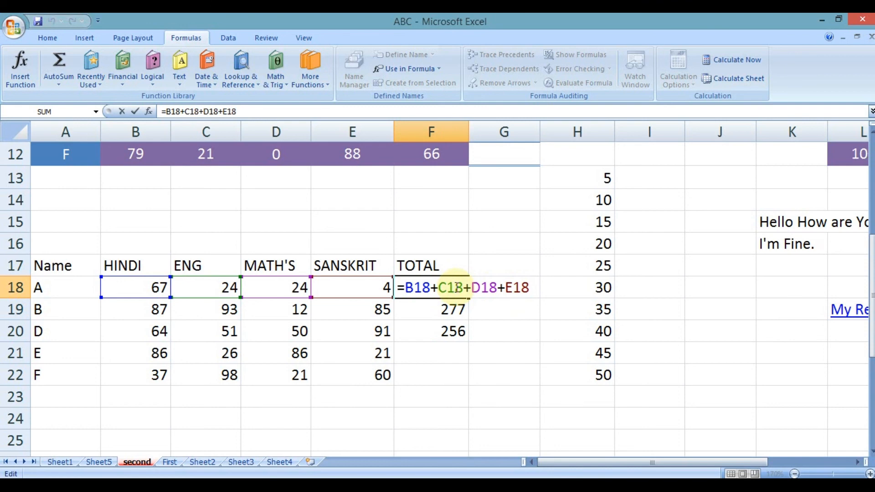
{"action": "key", "text": "Return"}
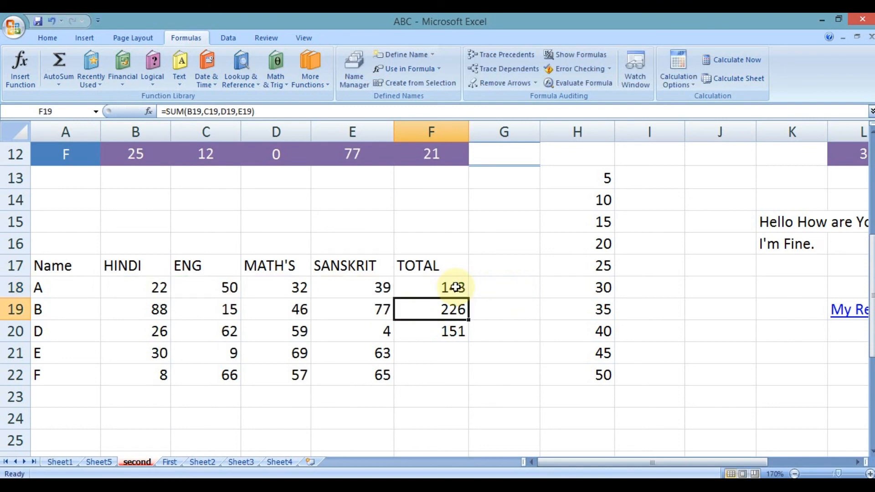
{"action": "key", "text": "F2"}
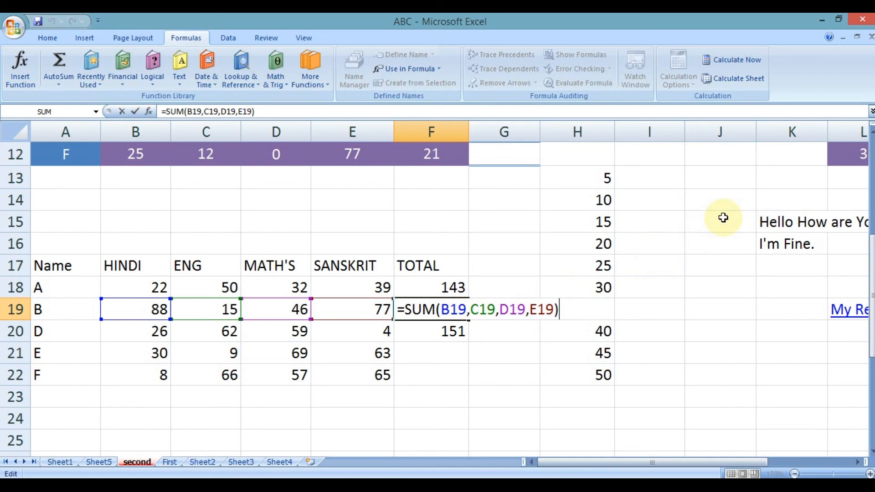
{"action": "key", "text": "Return"}
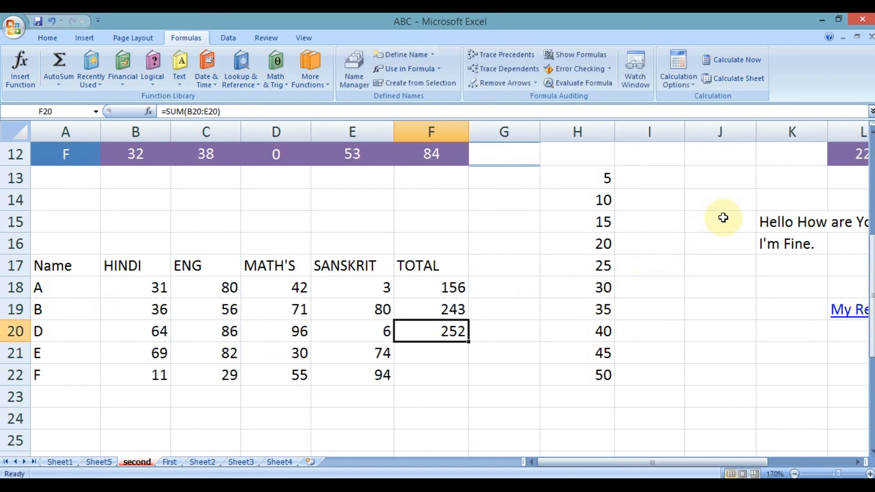
{"action": "key", "text": "F2"}
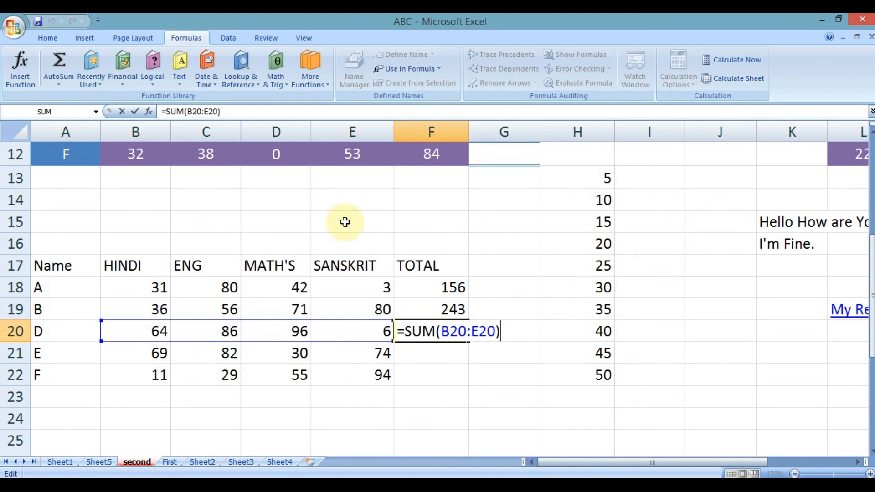
{"action": "key", "text": "Return"}
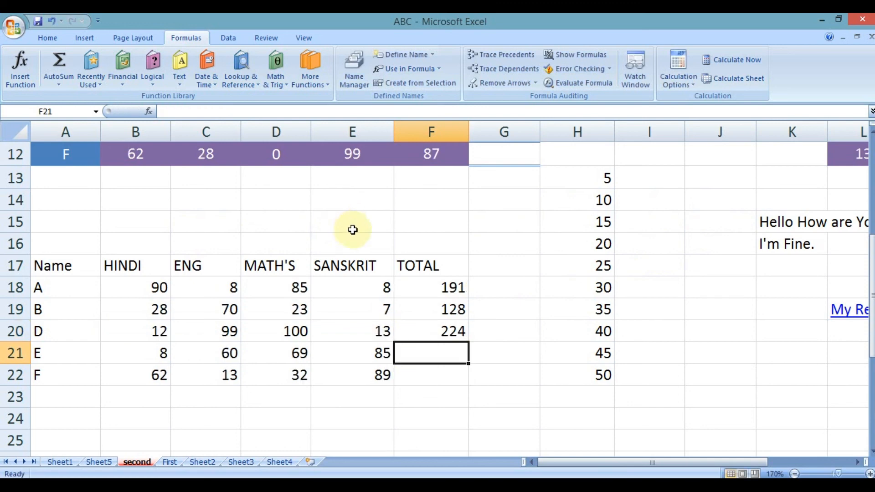
{"action": "left_click", "coordinate": [492, 295]}
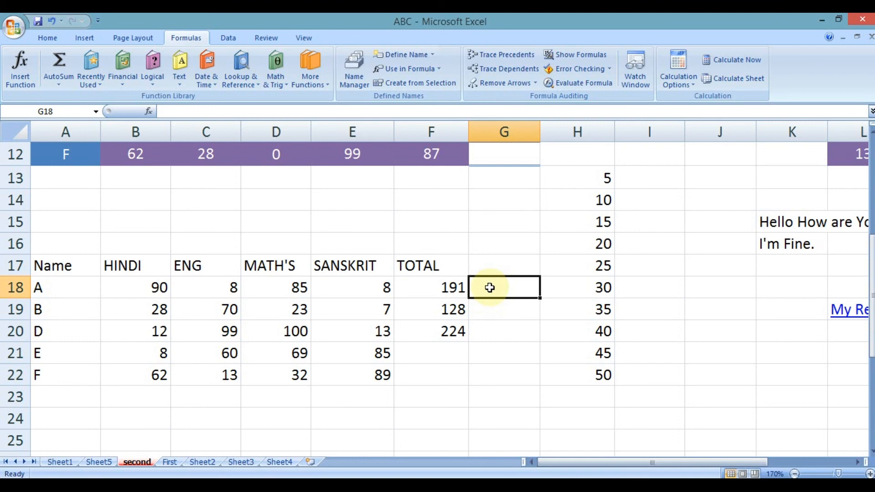
{"action": "scroll", "coordinate": [492, 292], "scroll_direction": "down", "scroll_amount": 1}
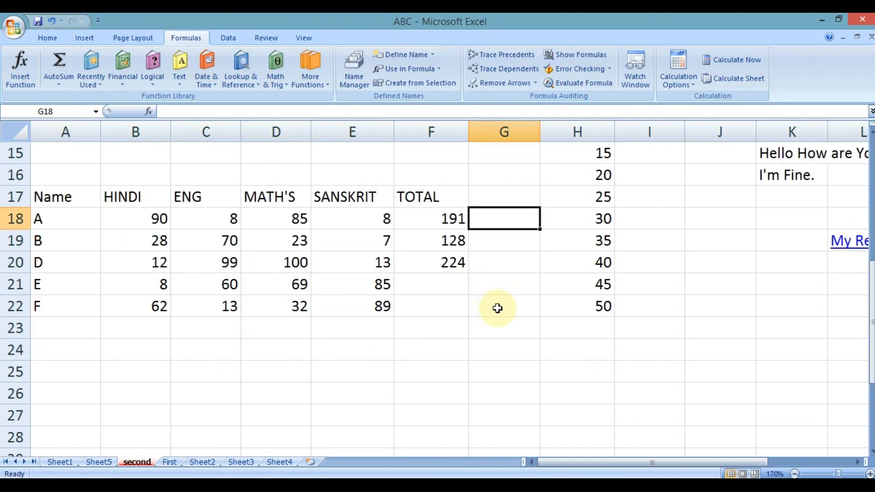
{"action": "scroll", "coordinate": [498, 310], "scroll_direction": "up", "scroll_amount": 1}
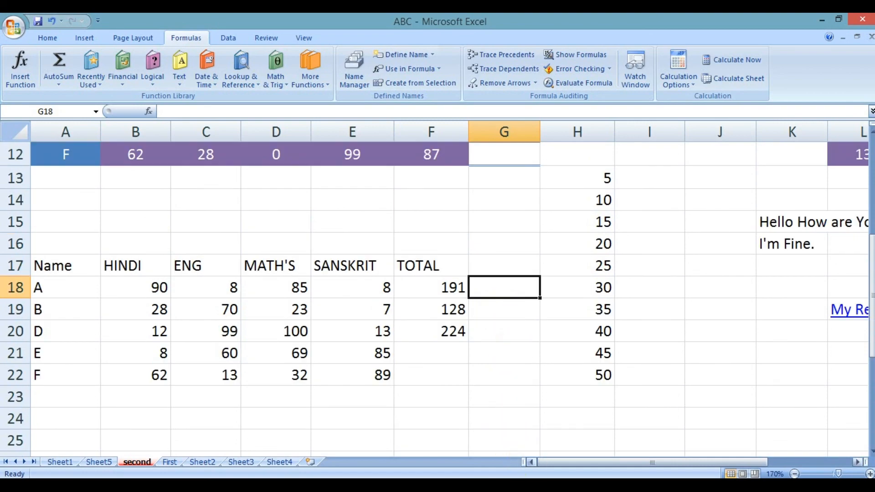